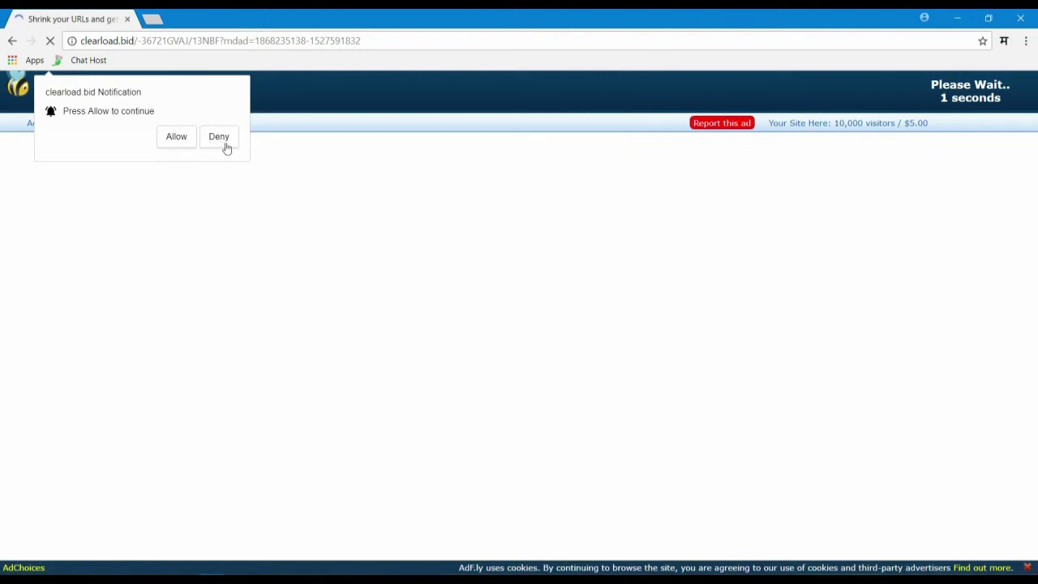
# - Get past the AdF.ly ad page without allowing notifications and download Typing Master v10 & v7.10 Setups + Crack.rar from Google Drive
pyautogui.click(217, 138)
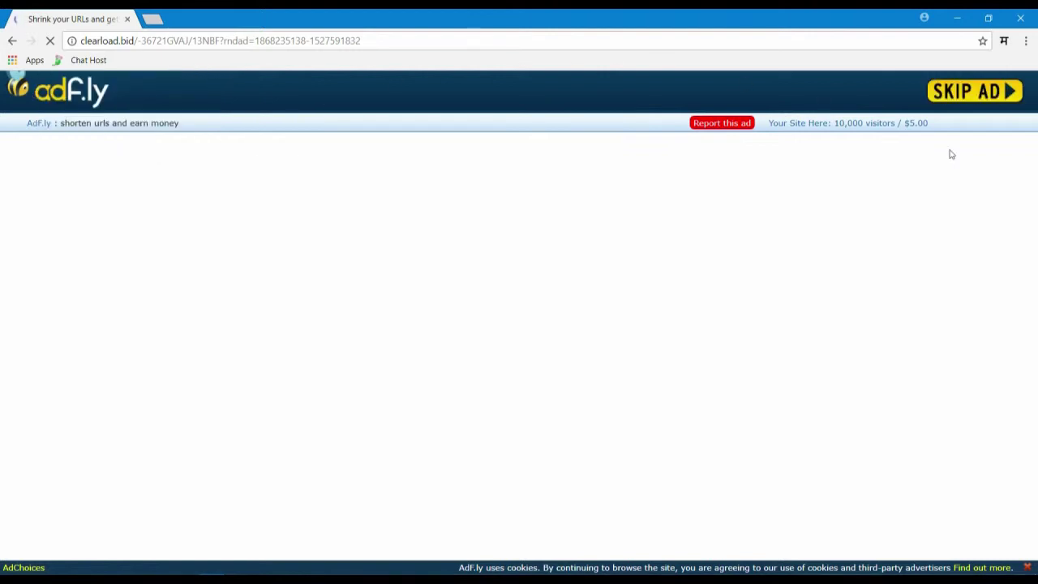
pyautogui.click(983, 94)
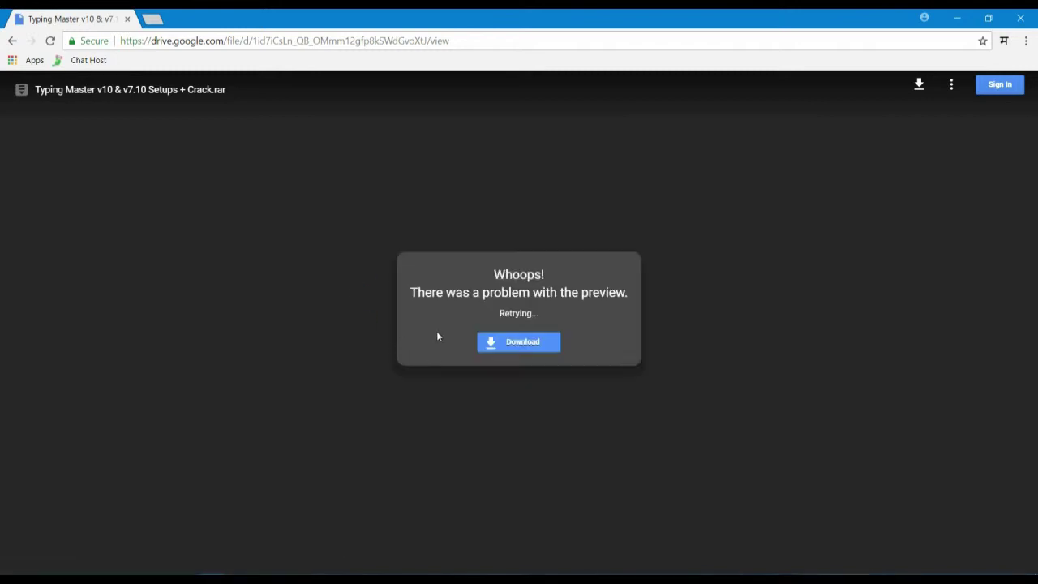
pyautogui.click(509, 347)
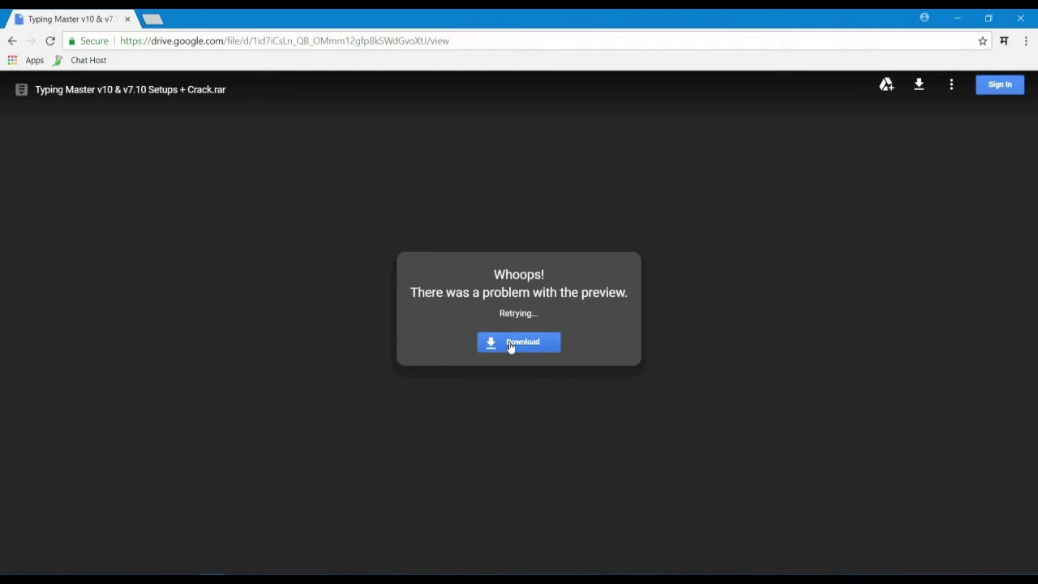
pyautogui.click(510, 347)
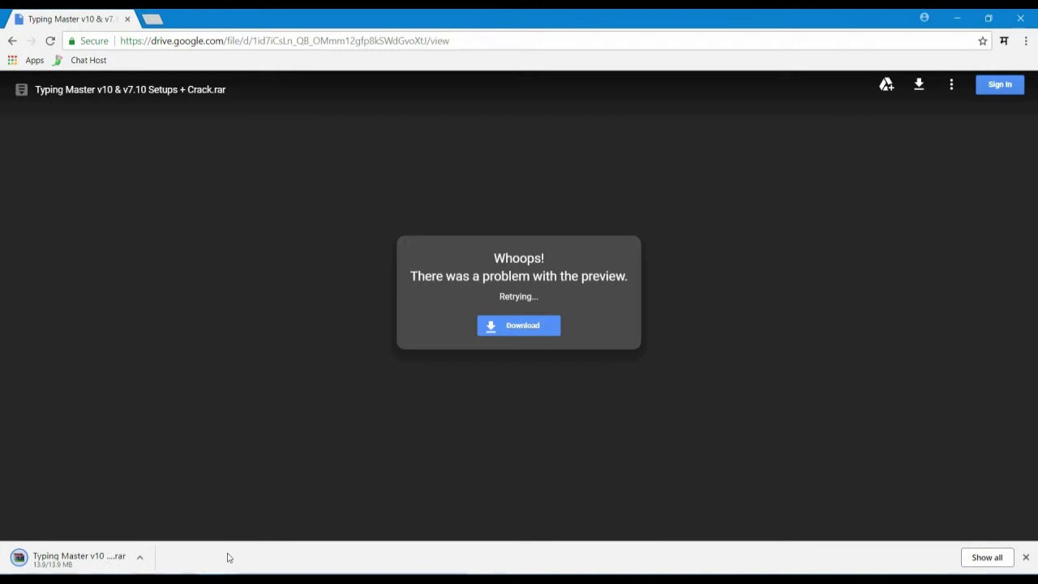
# - Show the downloaded Typing Master archive in its folder and extract it there
pyautogui.click(141, 557)
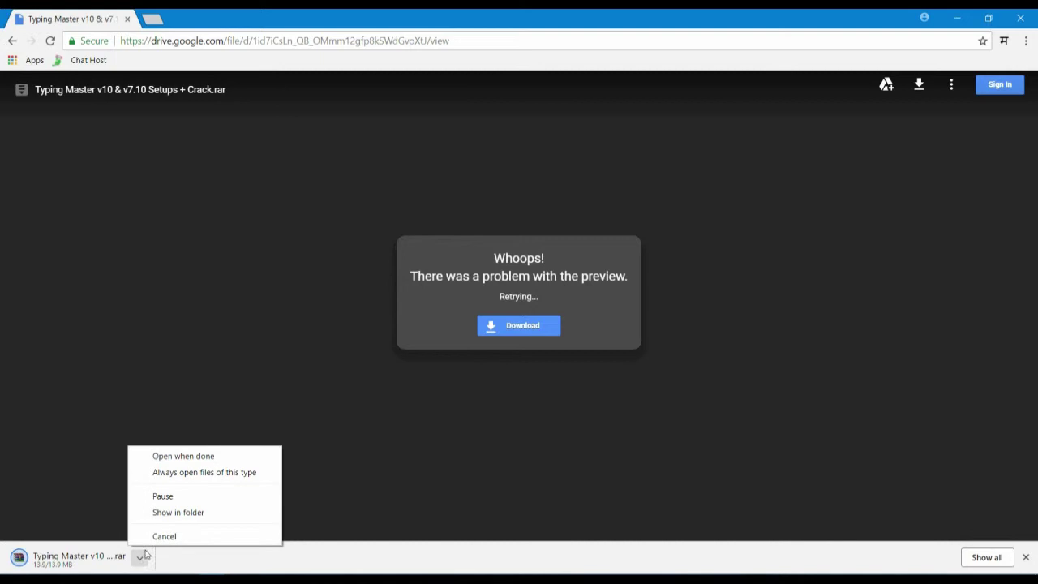
pyautogui.click(173, 513)
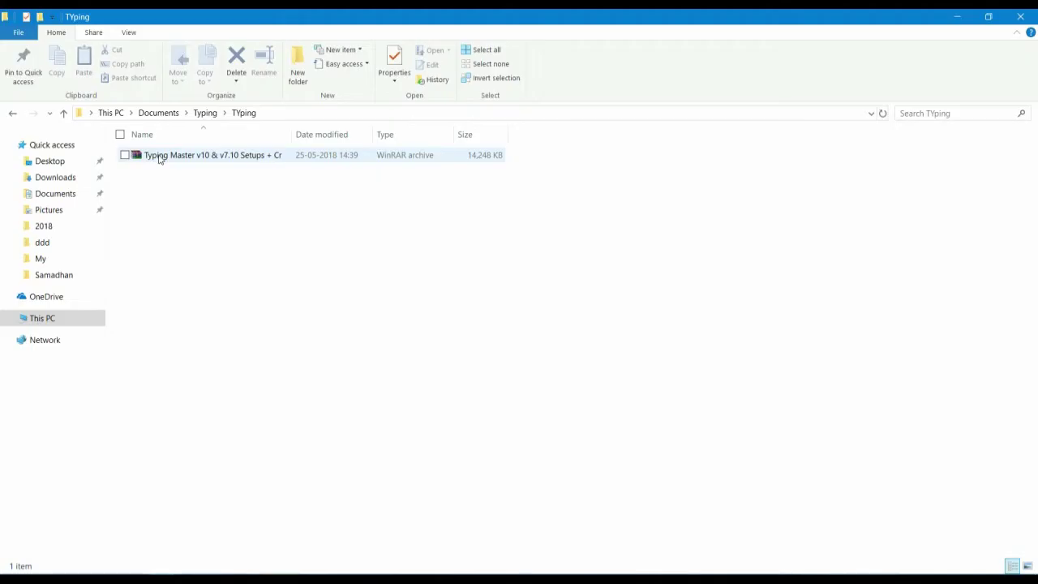
pyautogui.rightClick(217, 157)
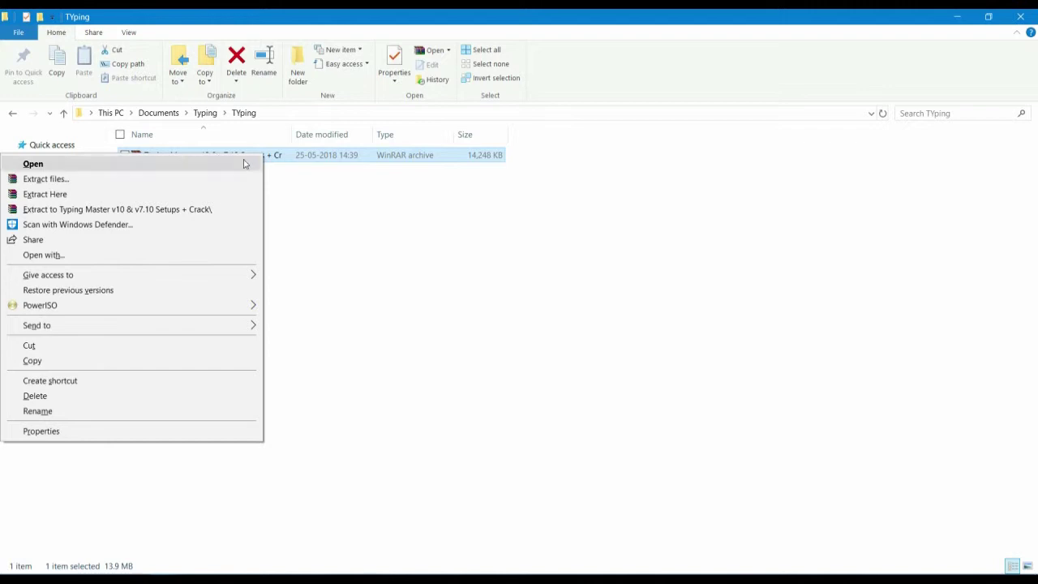
pyautogui.click(332, 179)
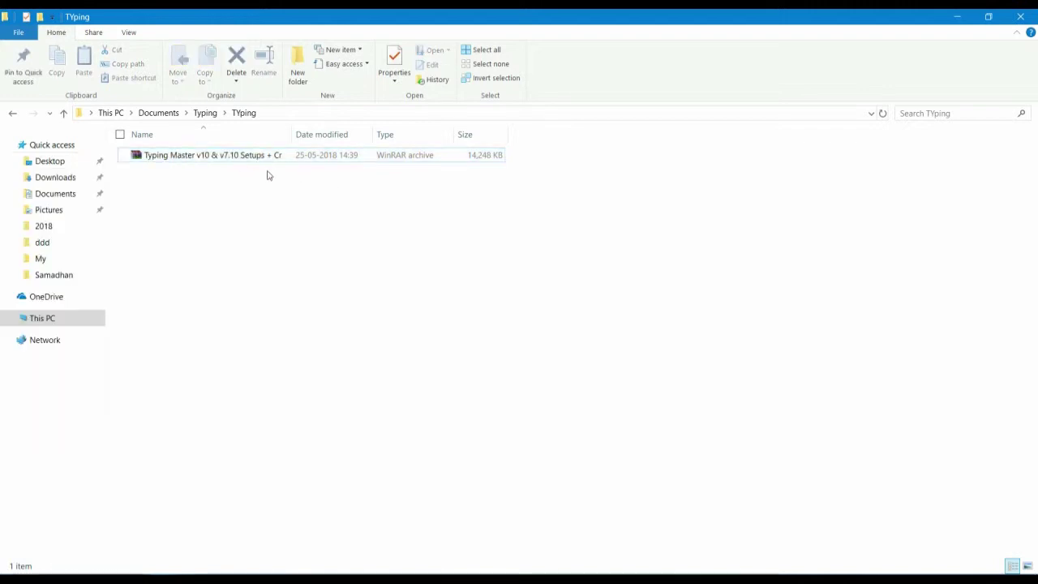
pyautogui.rightClick(187, 165)
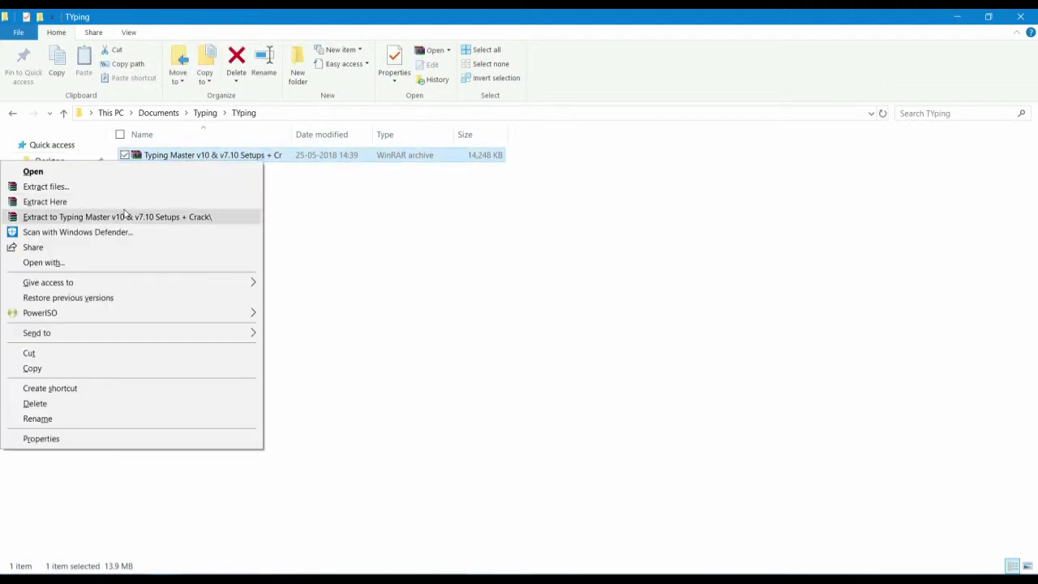
pyautogui.click(127, 202)
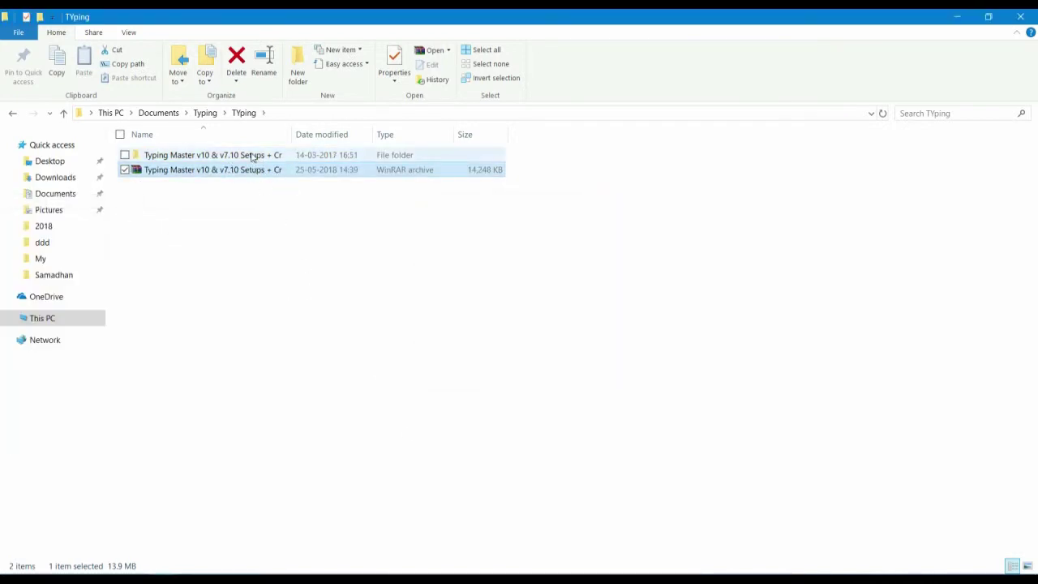
# - Open the Instructions text file in the extracted Typing Master v10 & v7.10 Setups + Crack folder
pyautogui.click(252, 158)
pyautogui.doubleClick(252, 154)
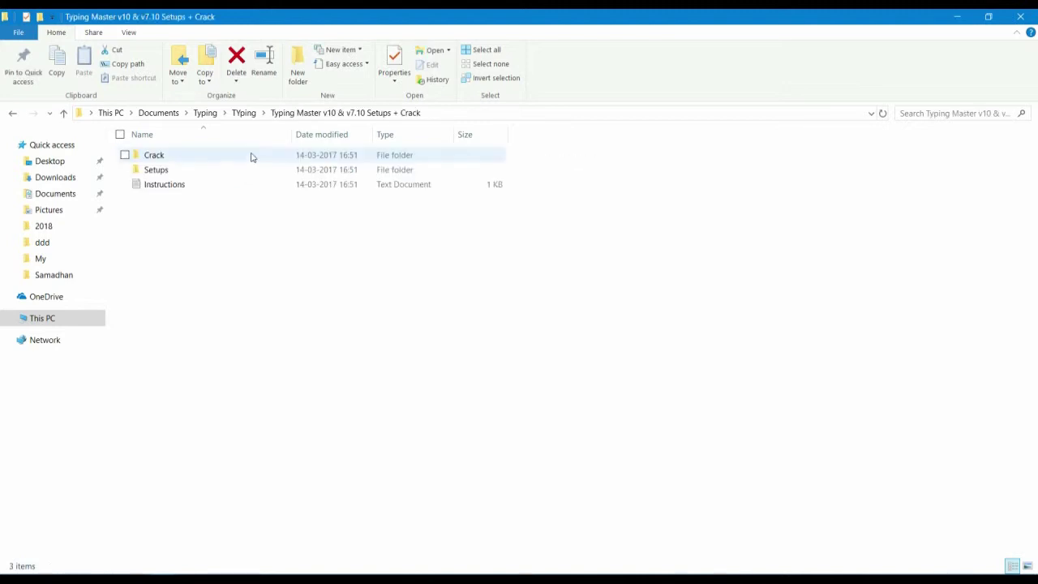
pyautogui.press('Down')
pyautogui.press('Down')
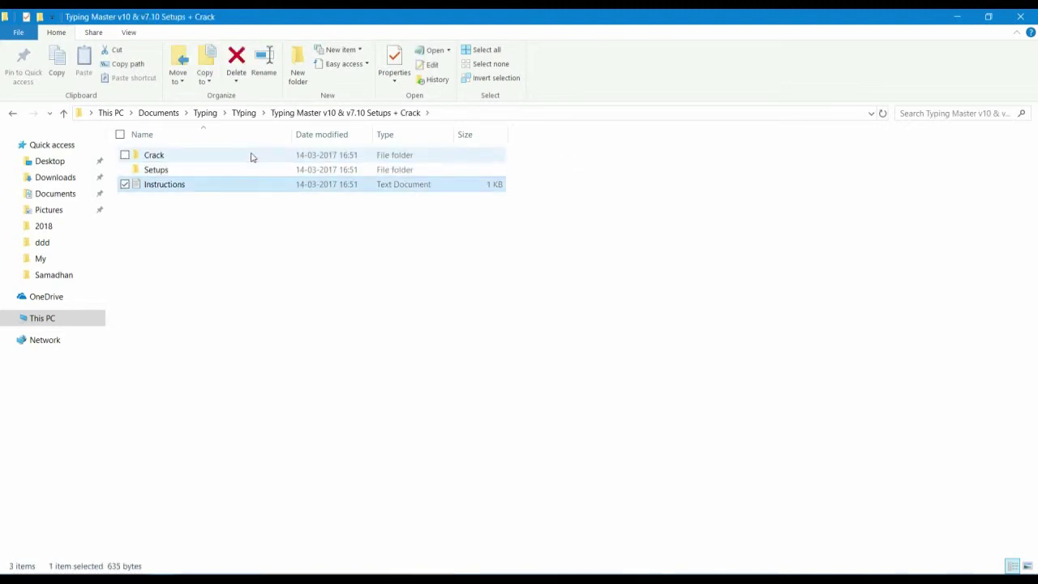
pyautogui.press('Return')
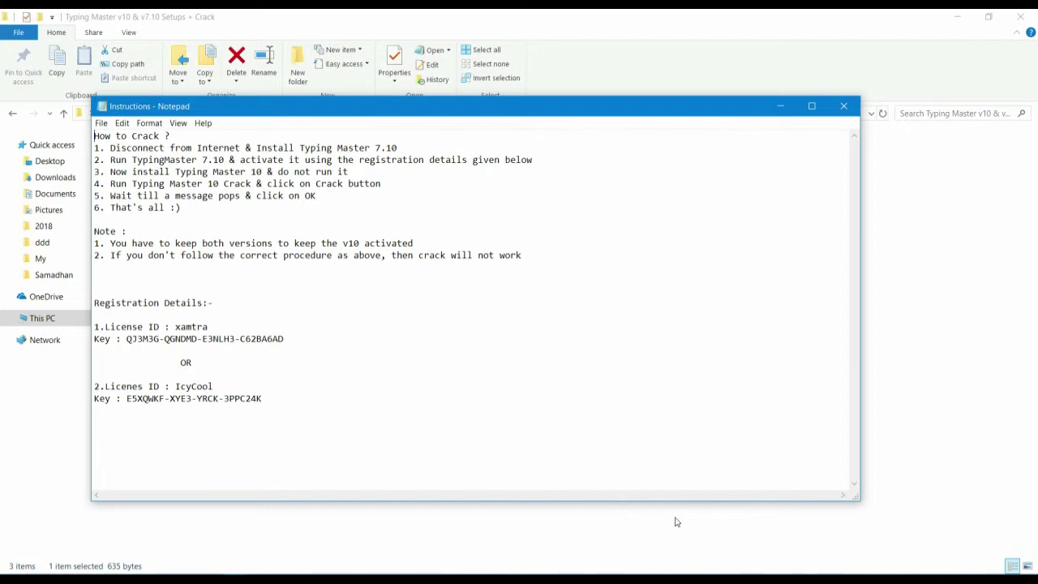
# - Return to the instructions and examine the registration details listed below the notes
pyautogui.click(628, 553)
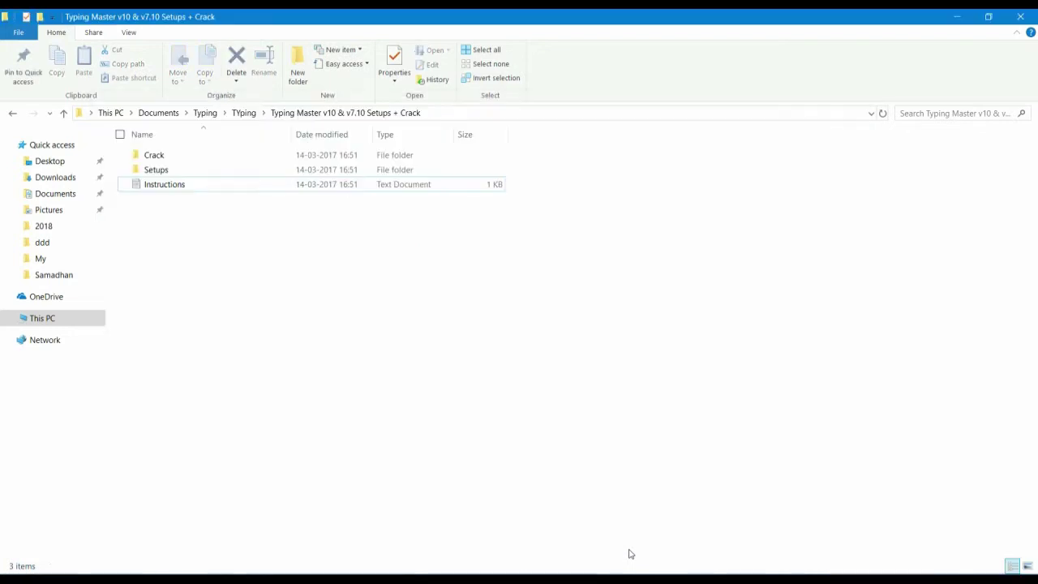
pyautogui.hotkey('alt', 'Tab')
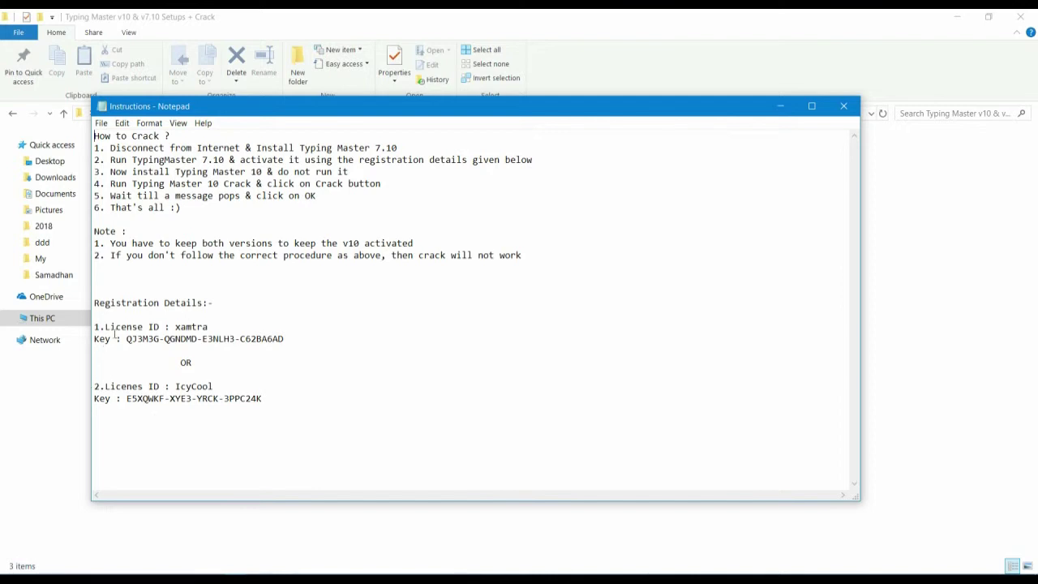
pyautogui.moveTo(115, 327); pyautogui.dragTo(214, 398)
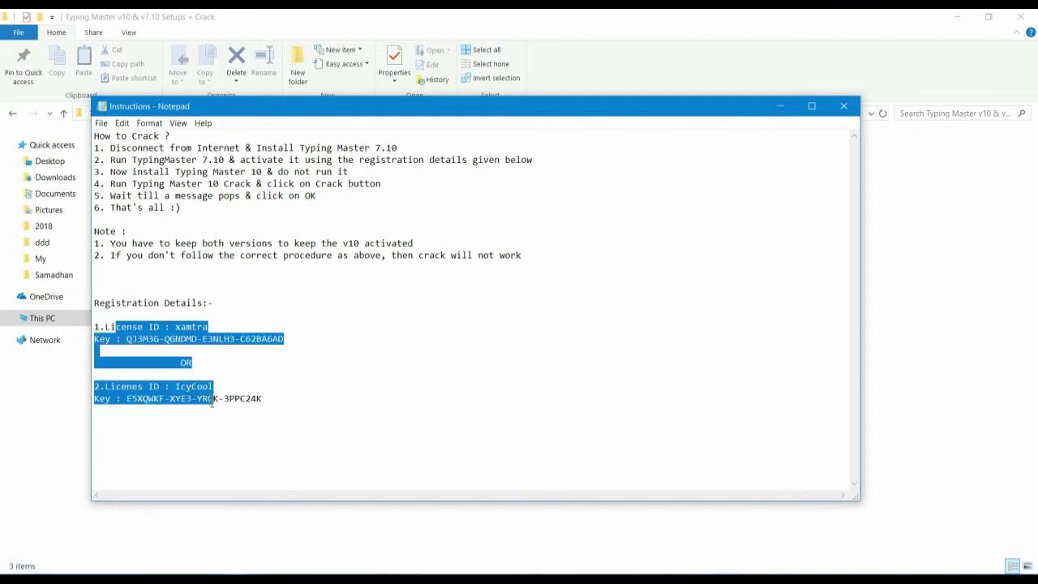
pyautogui.click(321, 380)
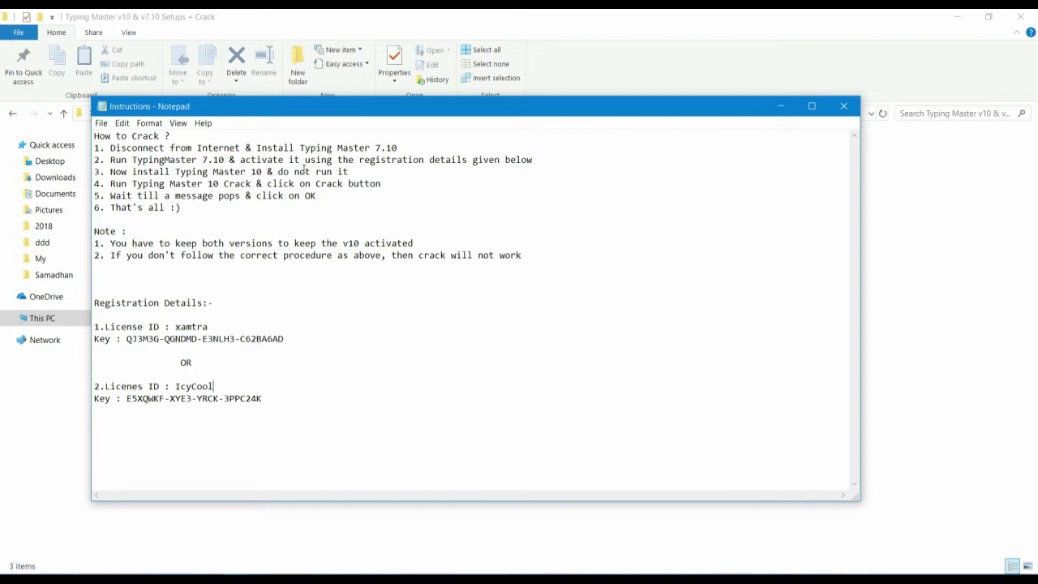
# - Go to the Setups folder and run TypingMasterv7.10setup, allowing it through the security warning
pyautogui.hotkey('alt', 'F4')
pyautogui.press('Home')
pyautogui.press('Down')
pyautogui.press('Return')
pyautogui.press('Down')
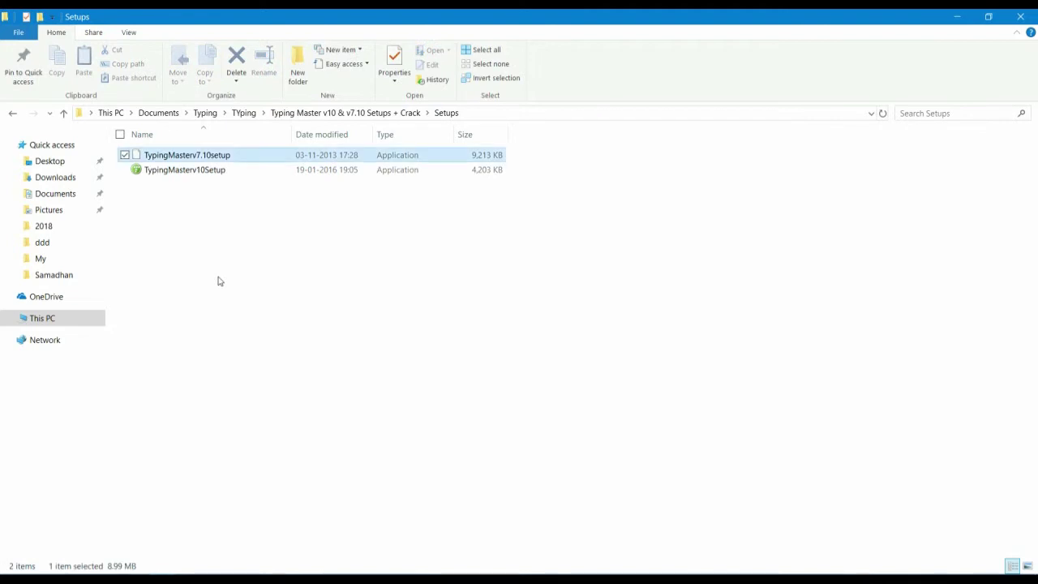
pyautogui.press('Return')
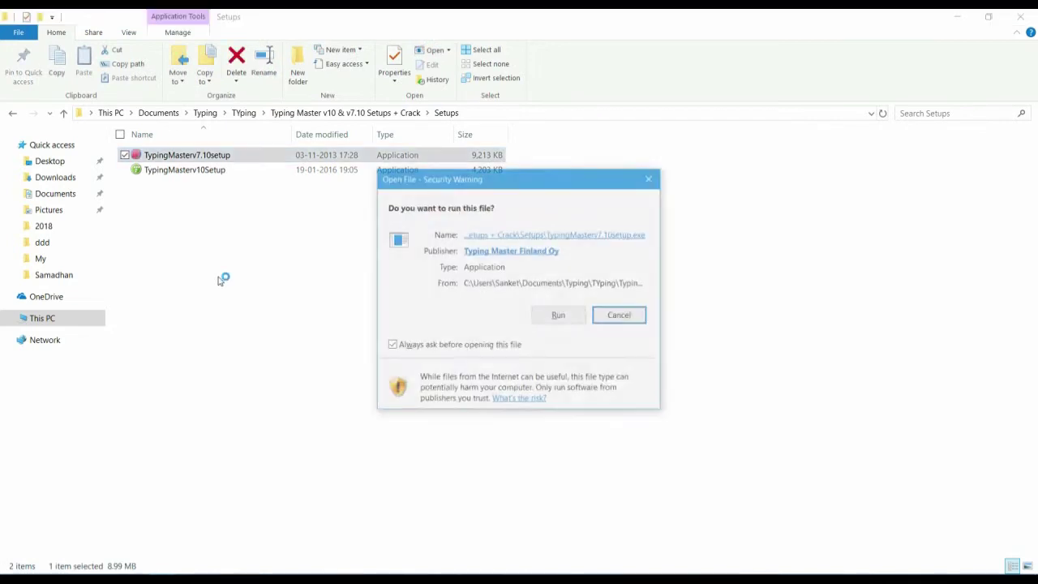
pyautogui.press('Left')
pyautogui.press('Return')
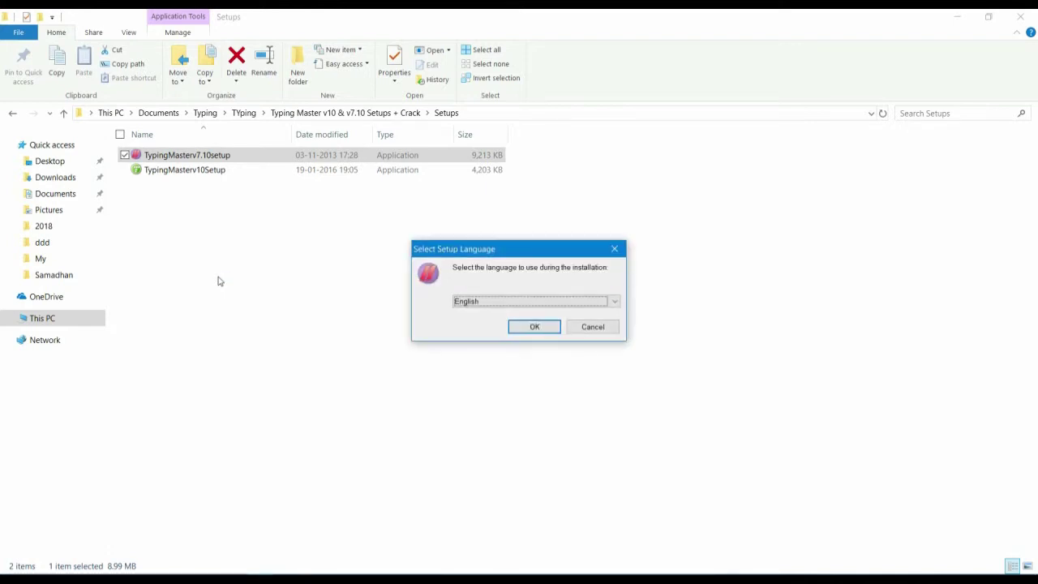
# - Proceed in English, accept the license agreement and keep C:\Program Files (x86)\TypingMaster as the destination folder
pyautogui.click(535, 330)
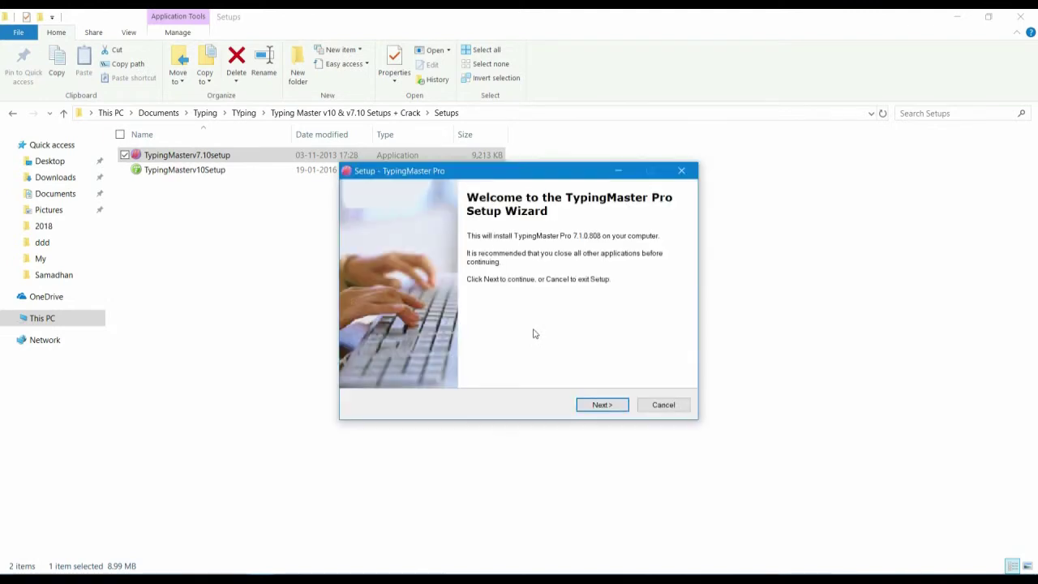
pyautogui.click(595, 410)
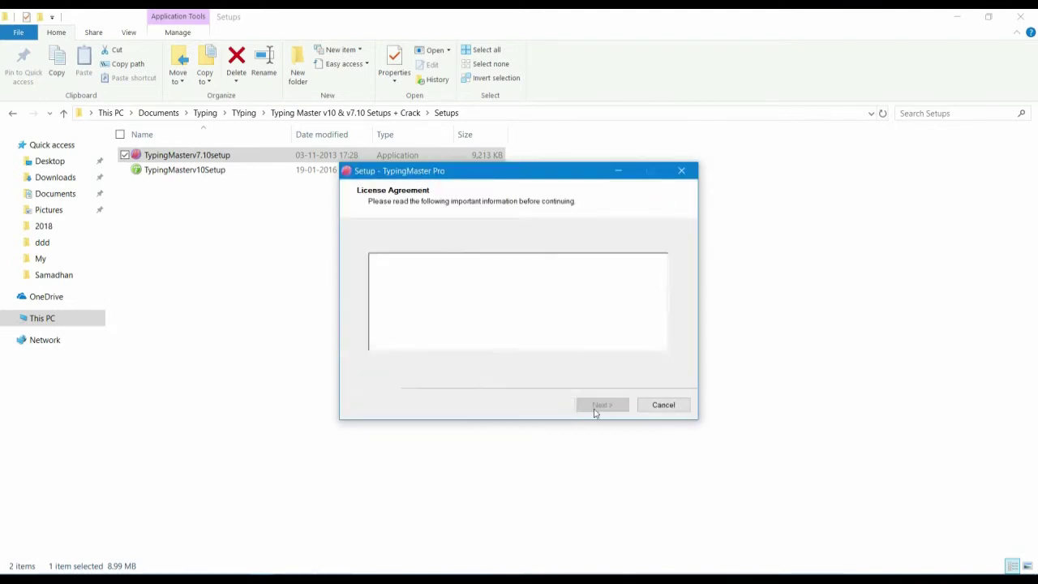
pyautogui.click(425, 366)
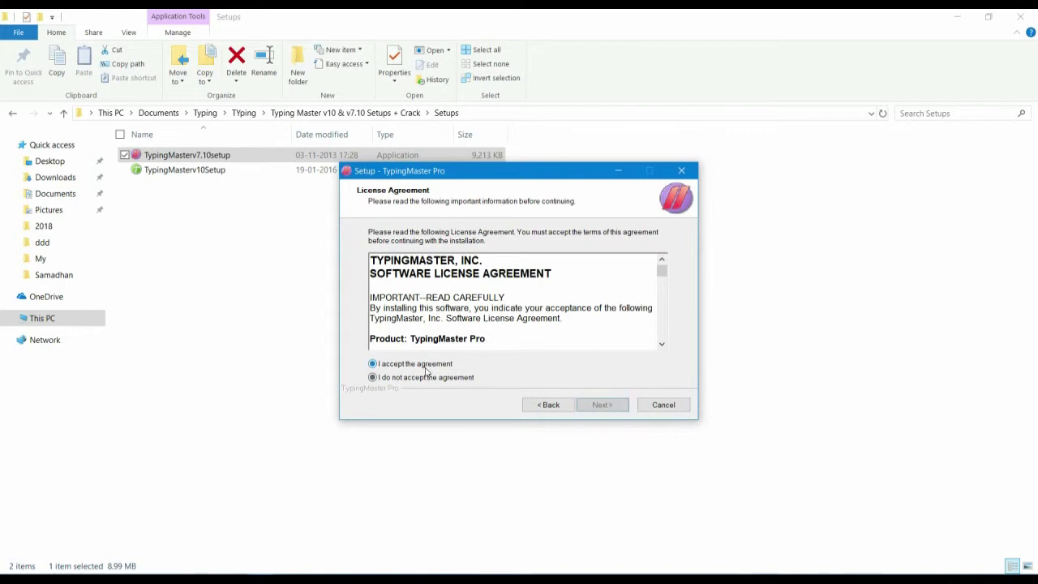
pyautogui.click(598, 407)
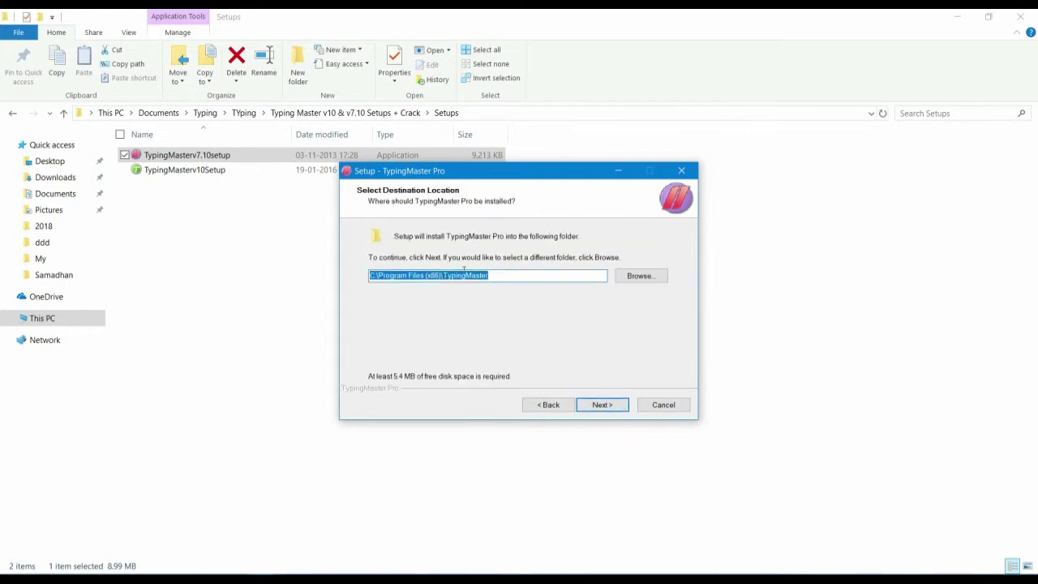
pyautogui.click(605, 410)
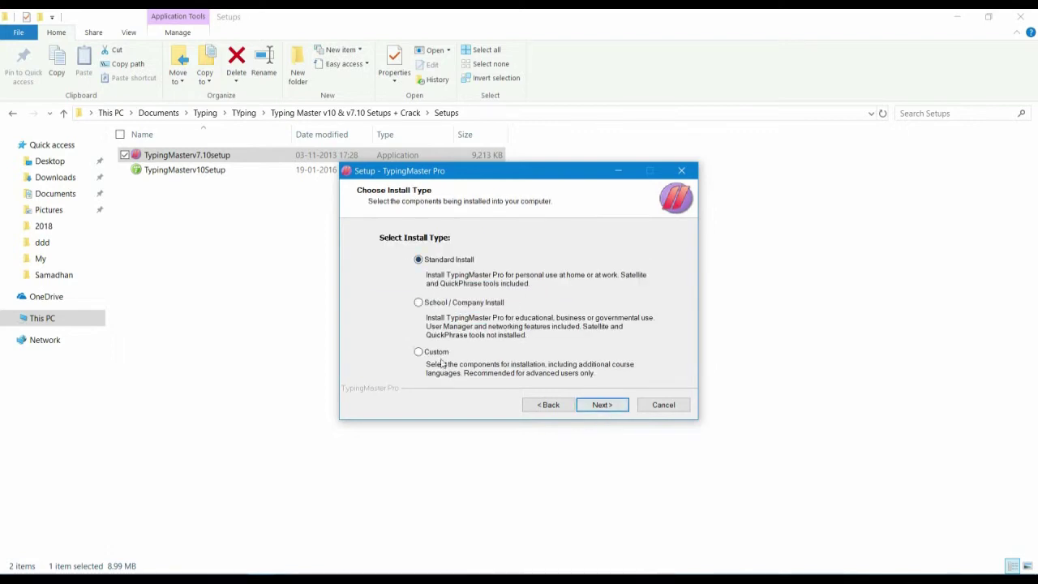
# - Install TypingMaster Pro as a Standard Install without QuickPhrase, using the TypingMaster Start menu folder
pyautogui.click(601, 407)
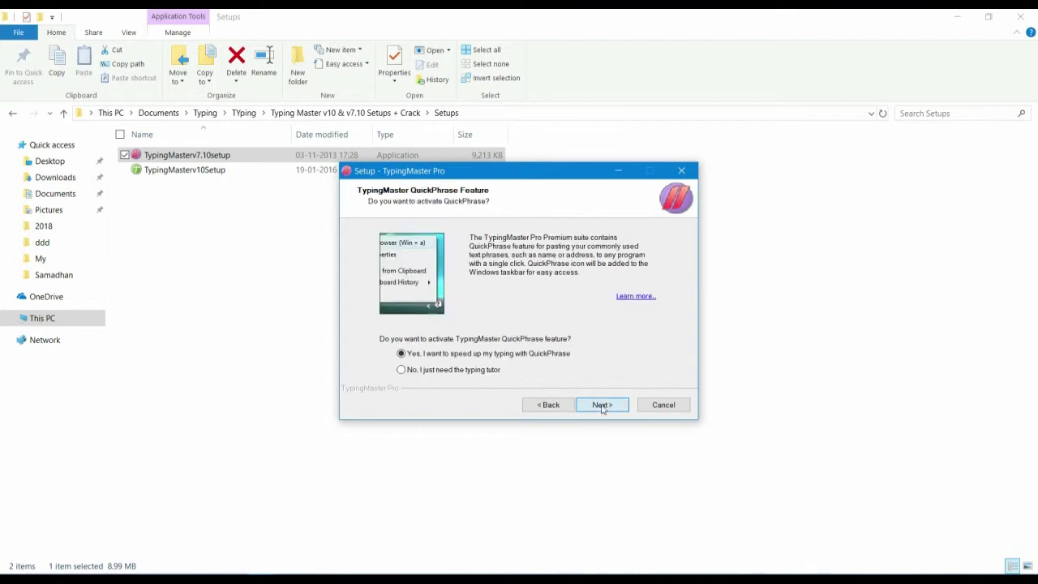
pyautogui.click(426, 376)
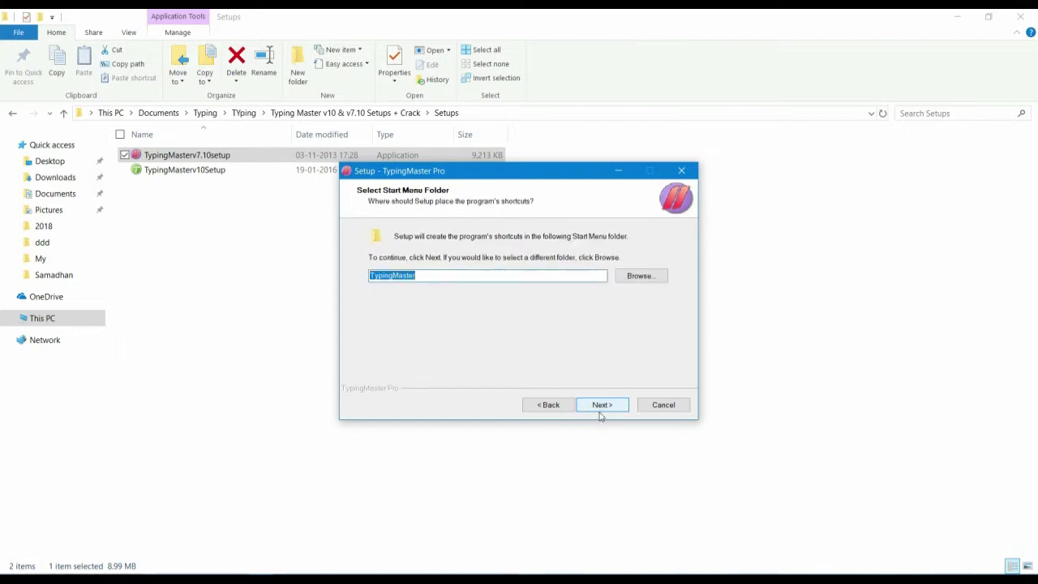
pyautogui.click(601, 405)
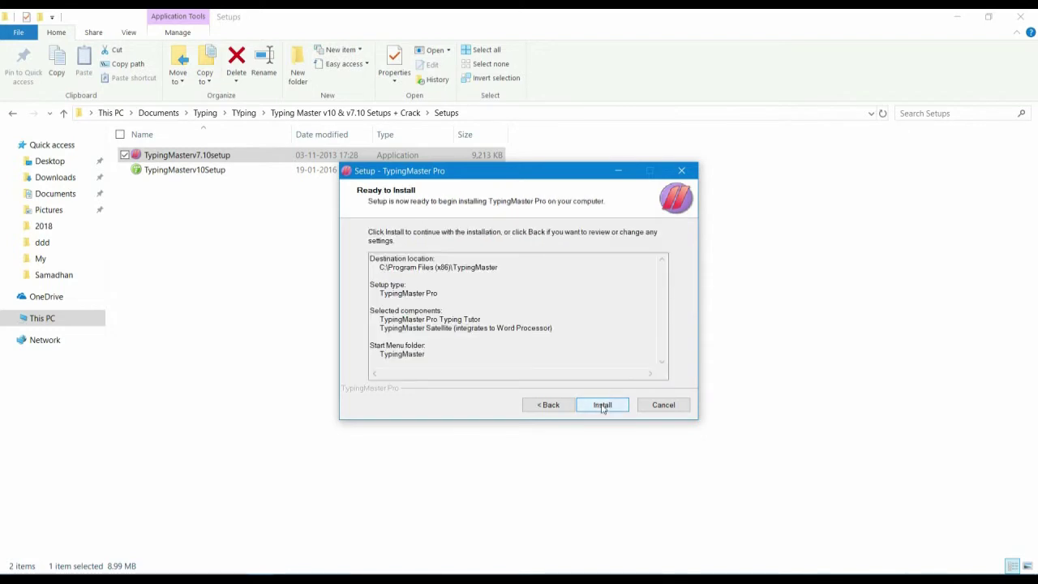
pyautogui.click(602, 405)
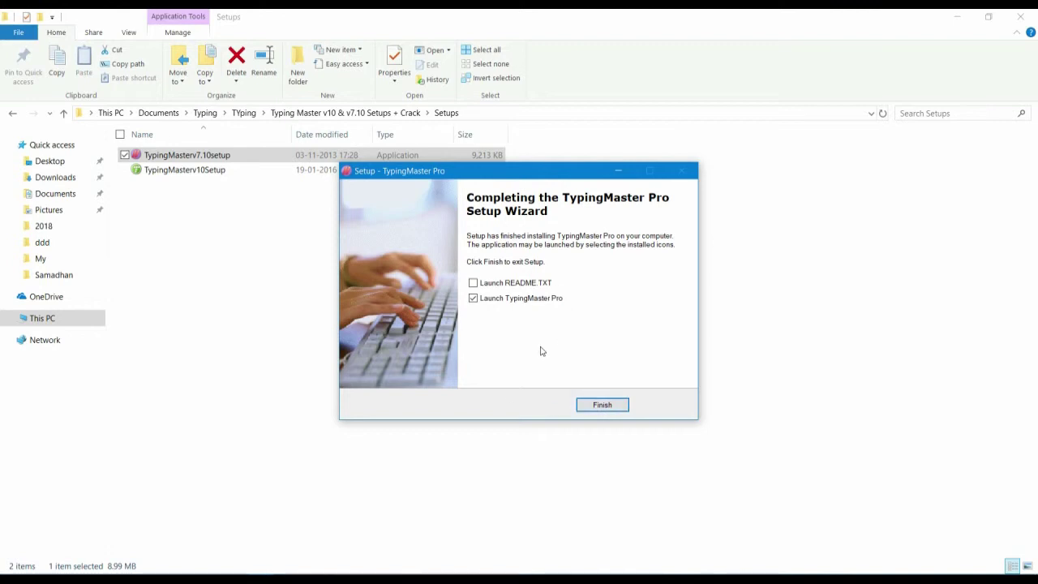
# - Finish the setup wizard with TypingMaster Pro set to launch and the README left out
pyautogui.click(592, 405)
pyautogui.hotkey('alt', 'Tab')
pyautogui.hotkey('alt', 'Tab')
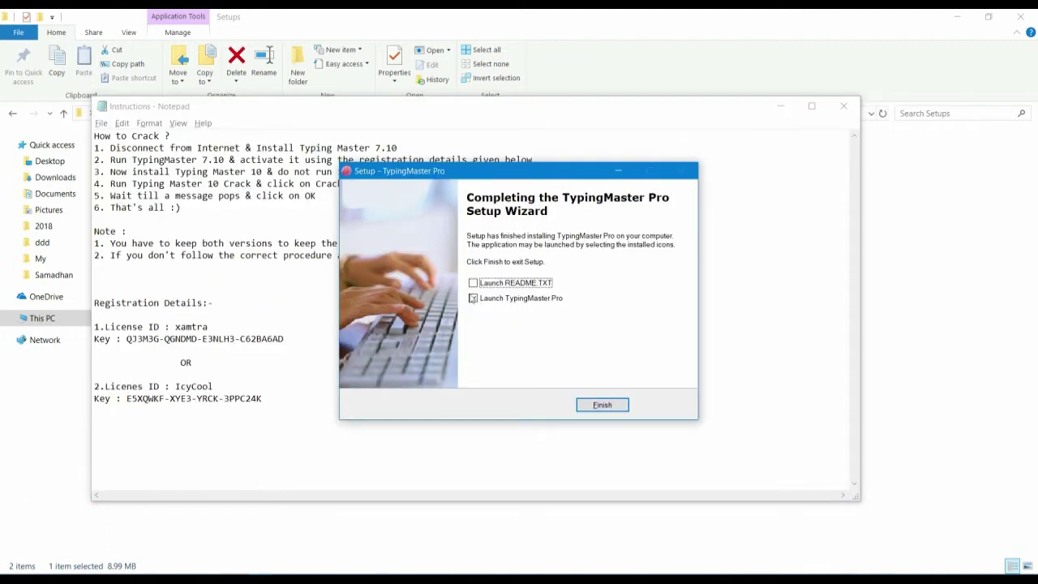
pyautogui.click(609, 416)
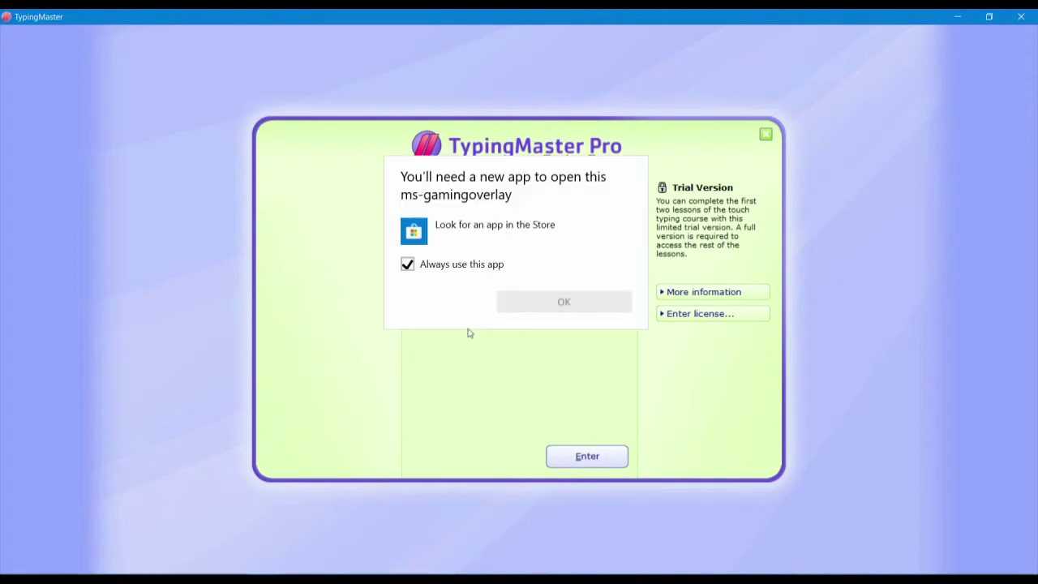
# - Enter the typing tutor as new user XYZ and try to open the Trial Version page
pyautogui.click(496, 416)
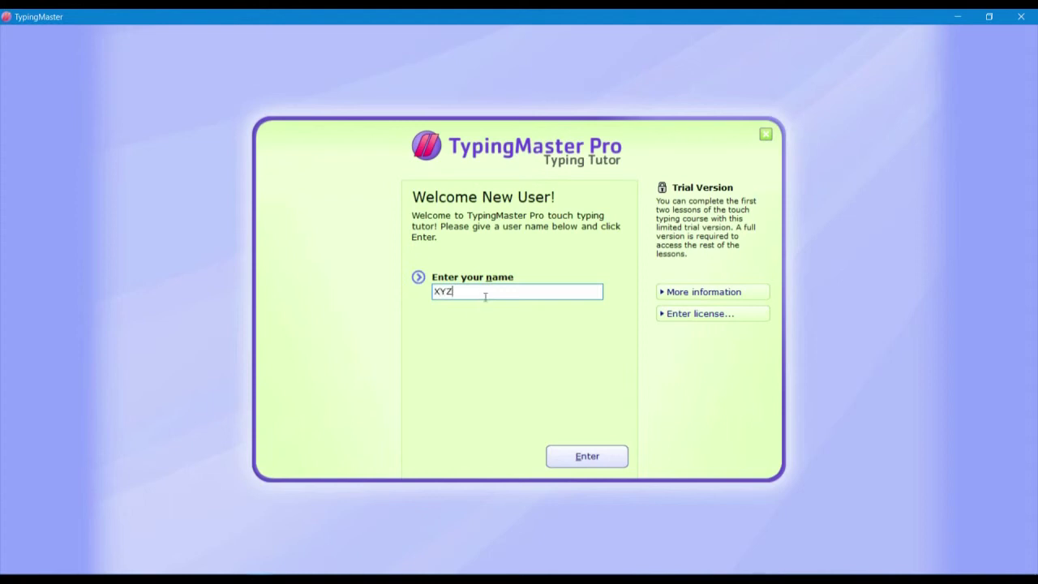
pyautogui.click(585, 456)
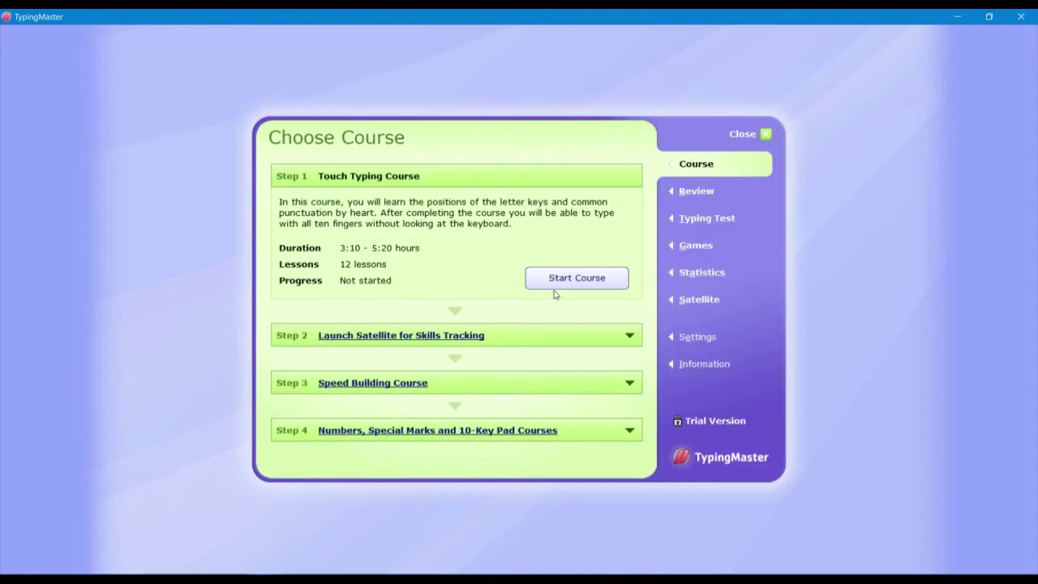
pyautogui.click(708, 427)
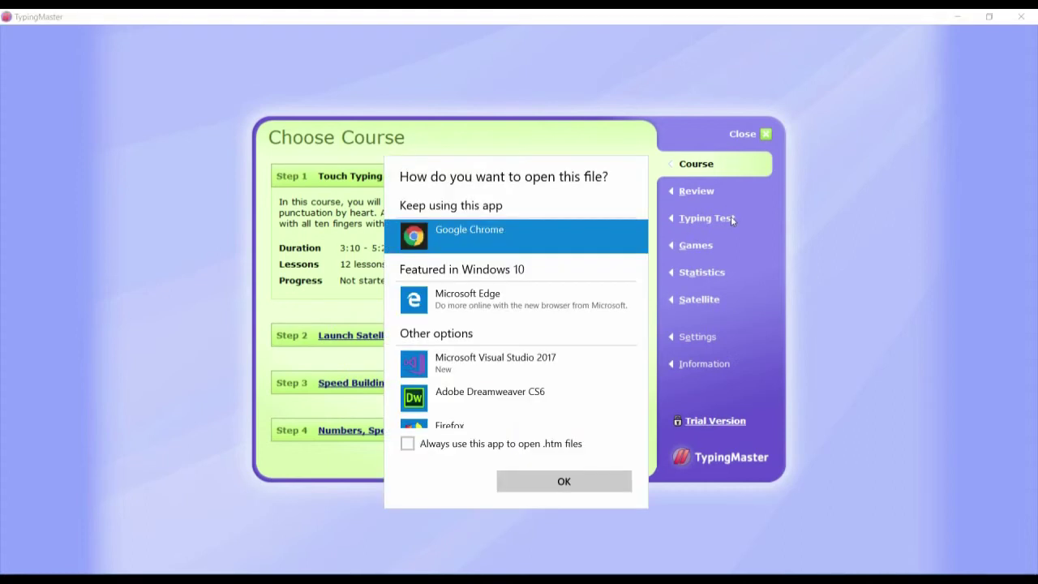
pyautogui.click(695, 251)
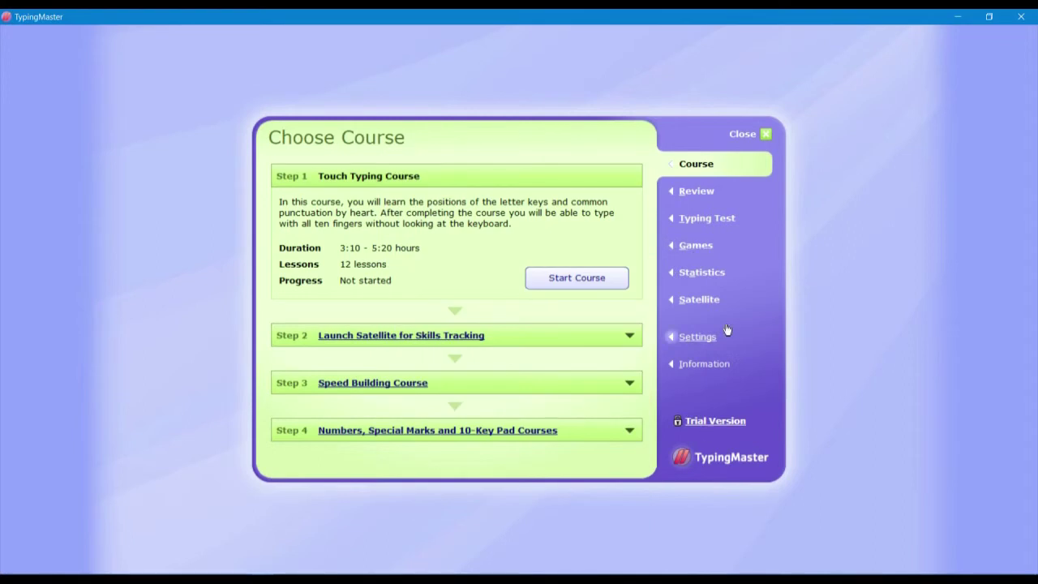
# - Turn the typing tutor's sounds off in its settings
pyautogui.click(697, 338)
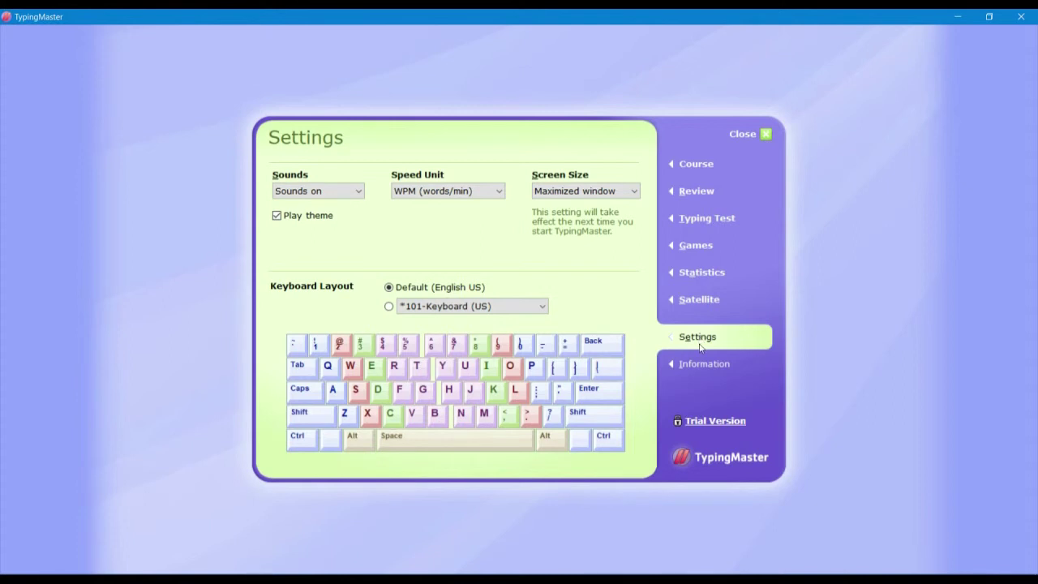
pyautogui.click(336, 193)
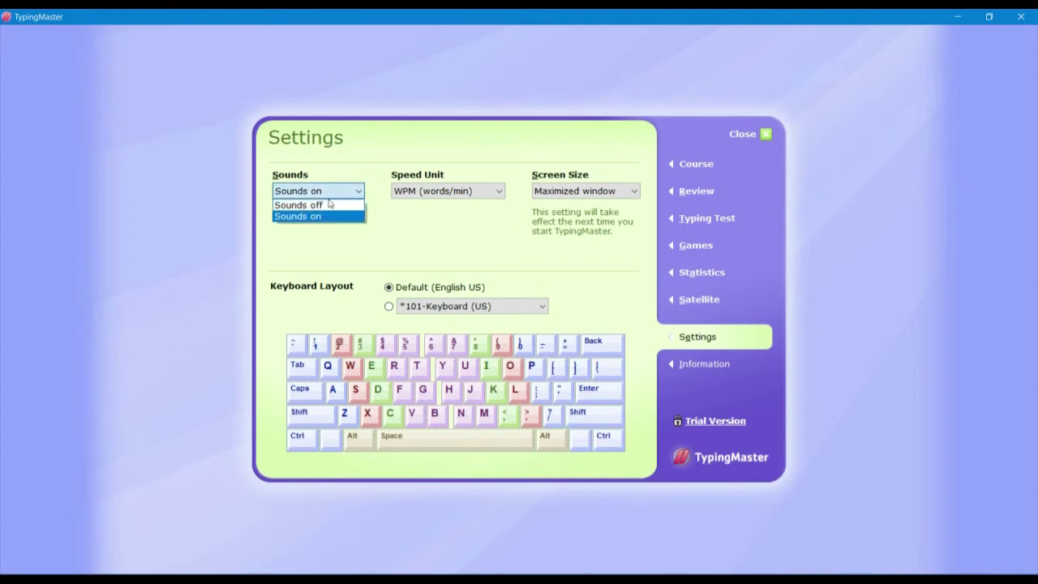
pyautogui.click(328, 206)
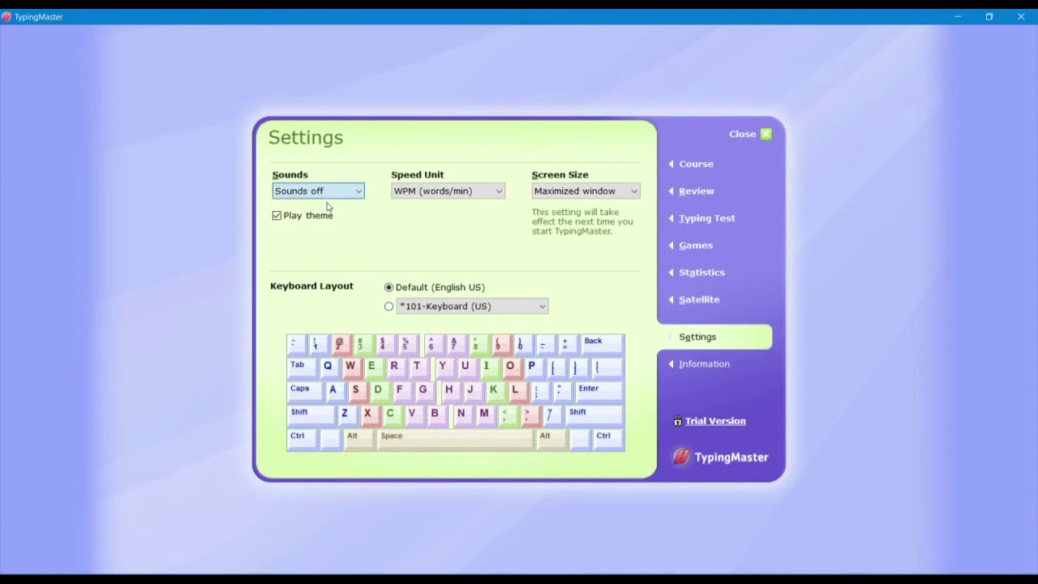
# - Open the license entry form from the Information page and paste in the first license ID from the Instructions note
pyautogui.click(711, 366)
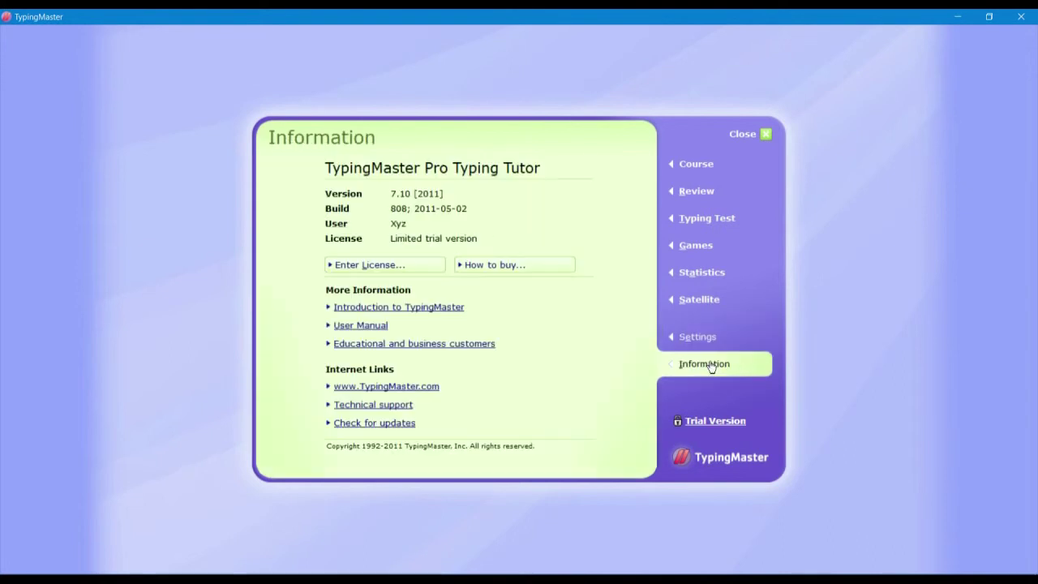
pyautogui.click(377, 266)
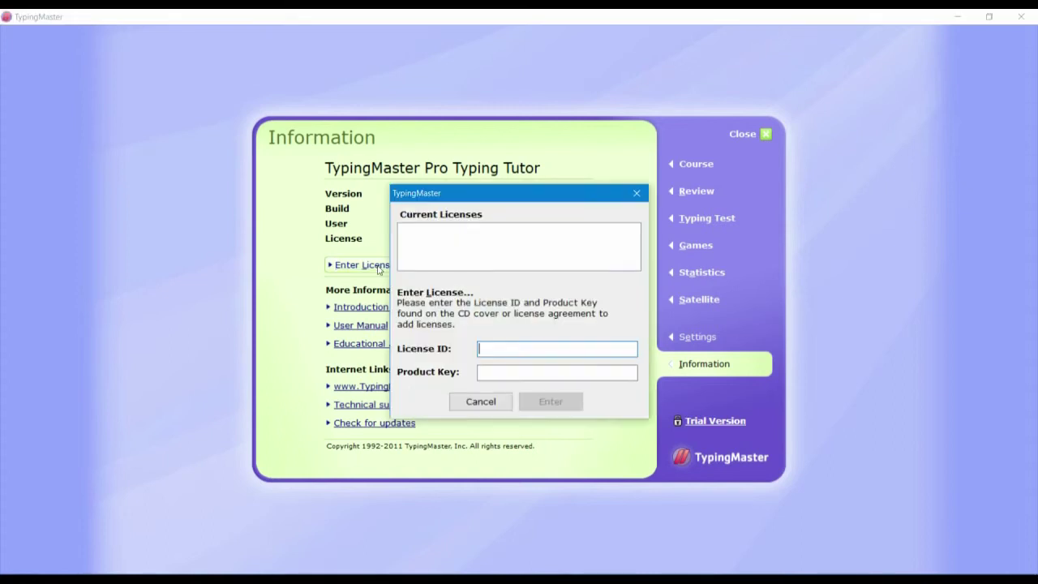
pyautogui.hotkey('alt', 'Tab')
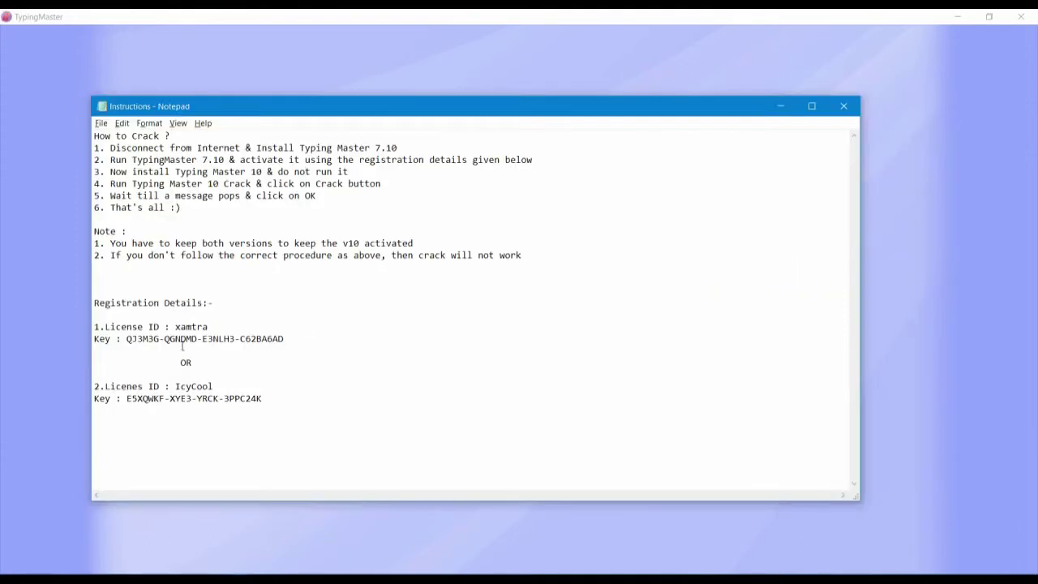
pyautogui.moveTo(176, 326); pyautogui.dragTo(214, 326)
pyautogui.hotkey('ctrl', 'c')
pyautogui.hotkey('alt', 'Tab')
pyautogui.hotkey('ctrl', 'v')
# - Copy the matching product key from the Instructions note into the Product Key field, submit the license and close TypingMaster
pyautogui.hotkey('alt', 'Tab')
pyautogui.moveTo(127, 340); pyautogui.dragTo(139, 351)
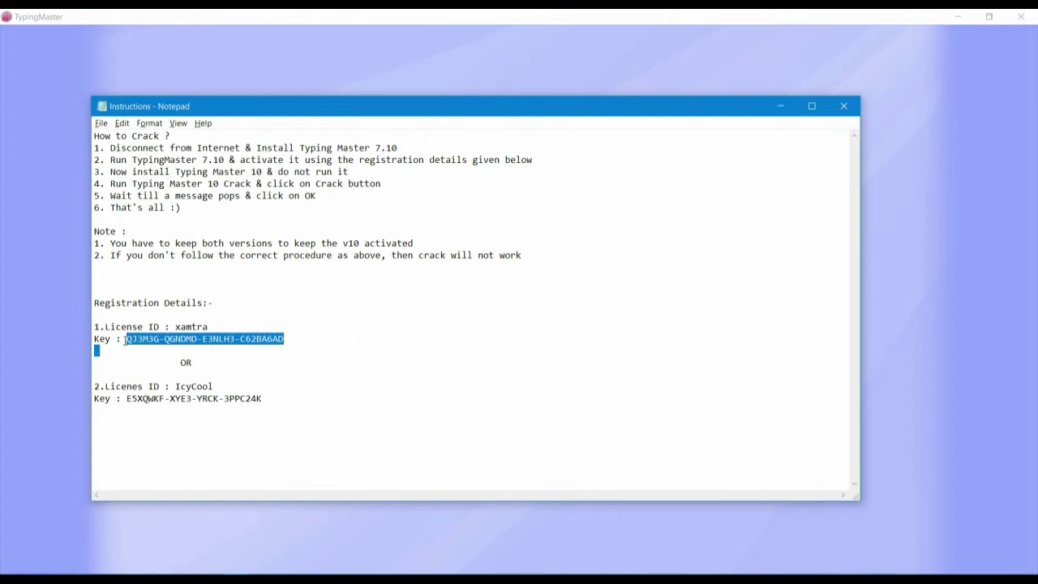
pyautogui.click(126, 339)
pyautogui.moveTo(127, 340); pyautogui.dragTo(284, 335)
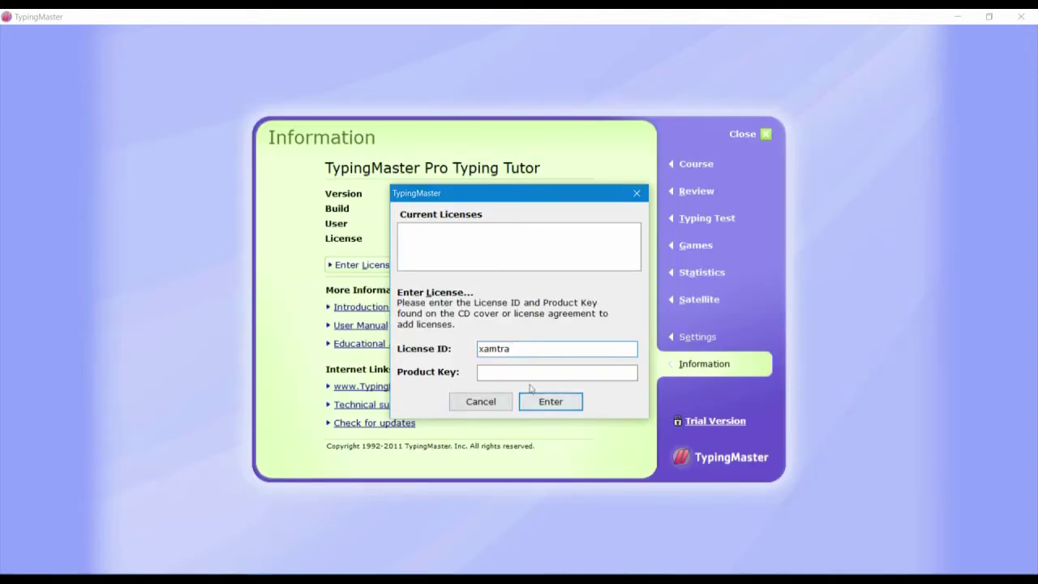
pyautogui.click(521, 371)
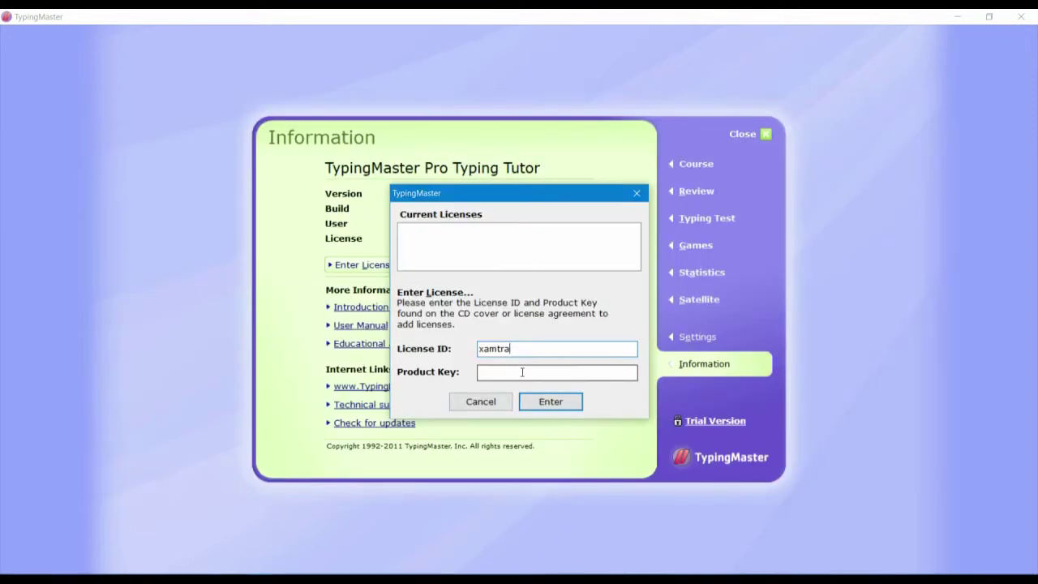
pyautogui.hotkey('ctrl', 'v')
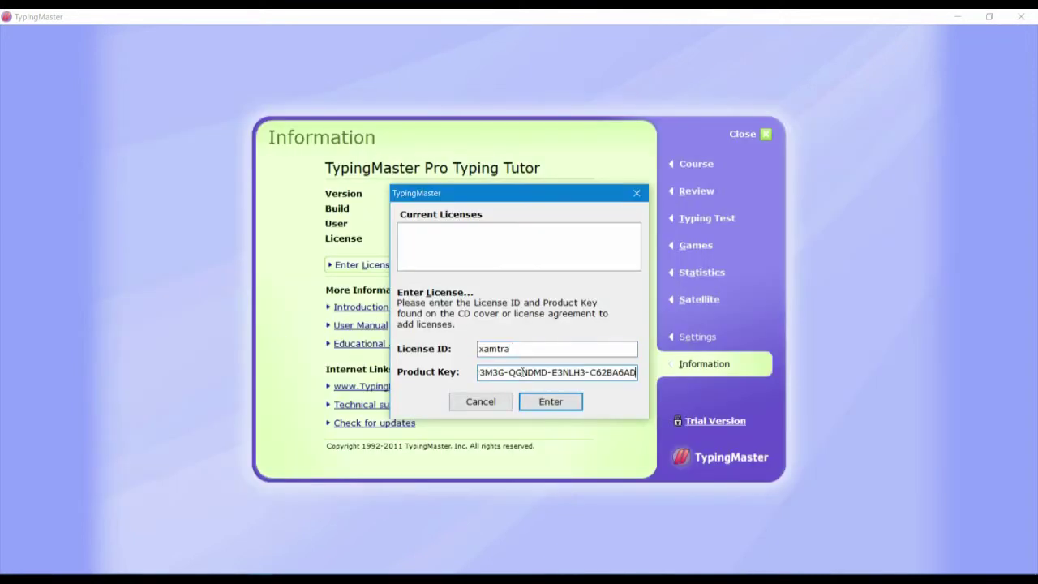
pyautogui.click(550, 403)
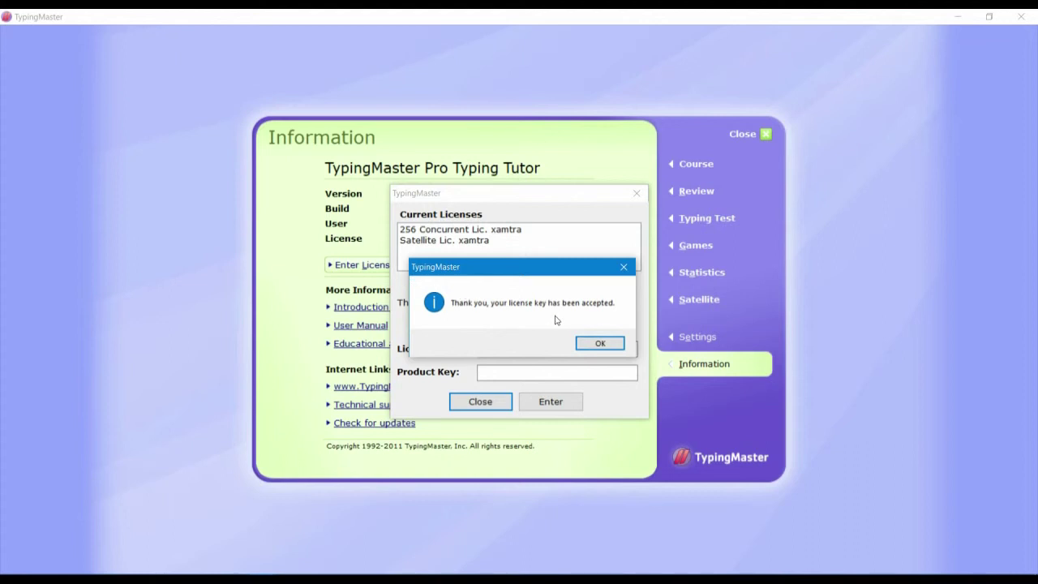
pyautogui.click(599, 344)
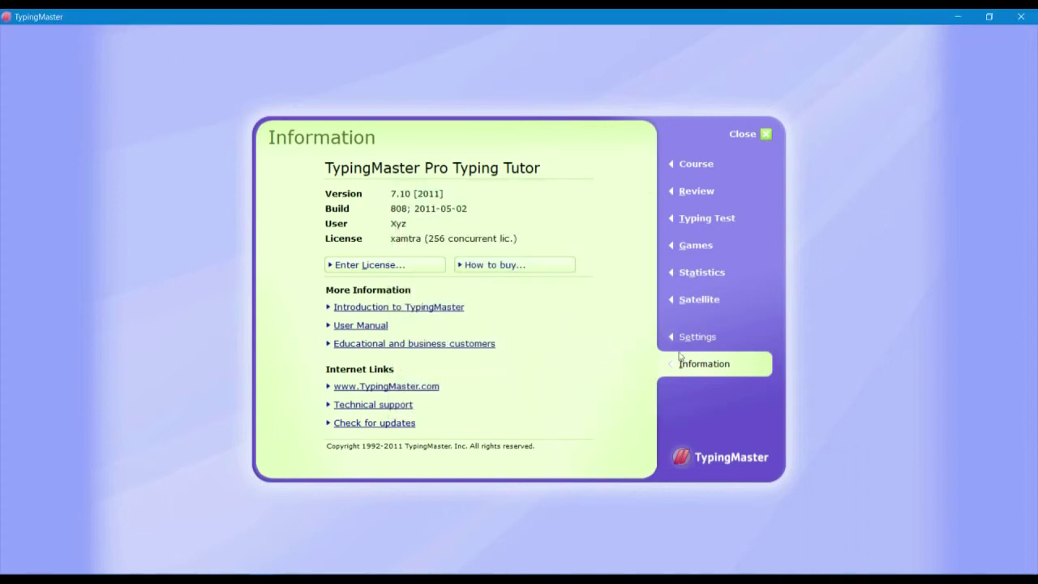
pyautogui.click(766, 134)
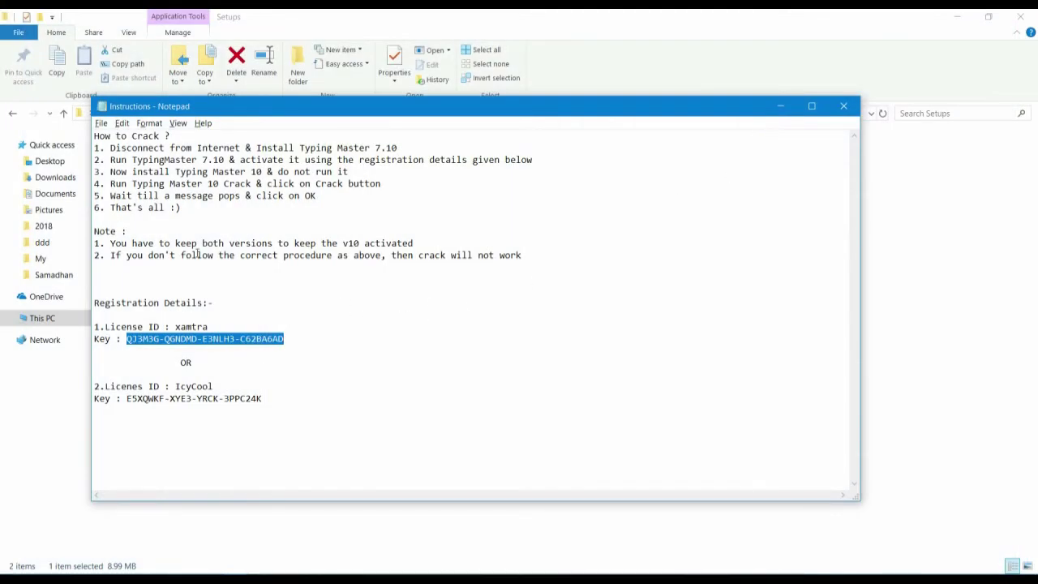
# - Highlight the third instruction in the note, run TypingMasterv10Setup from the Setups folder and minimize the note
pyautogui.moveTo(113, 171); pyautogui.dragTo(350, 172)
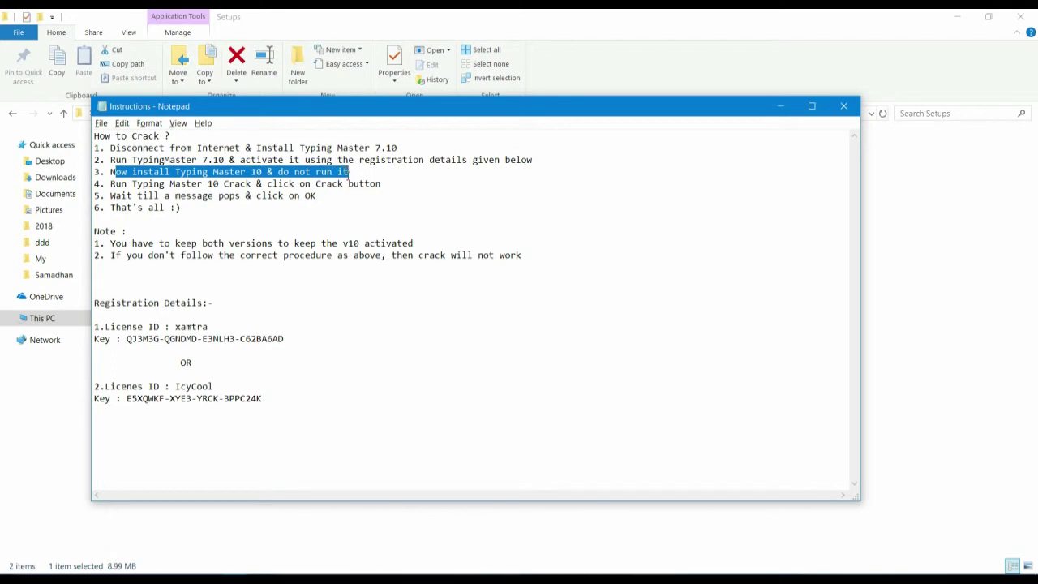
pyautogui.hotkey('alt', 'Tab')
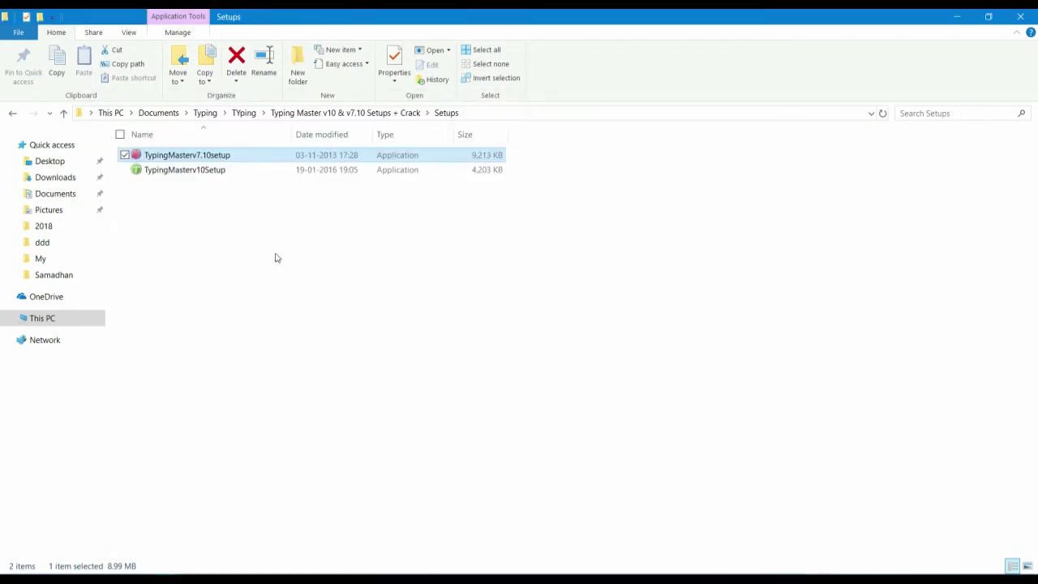
pyautogui.press('Down')
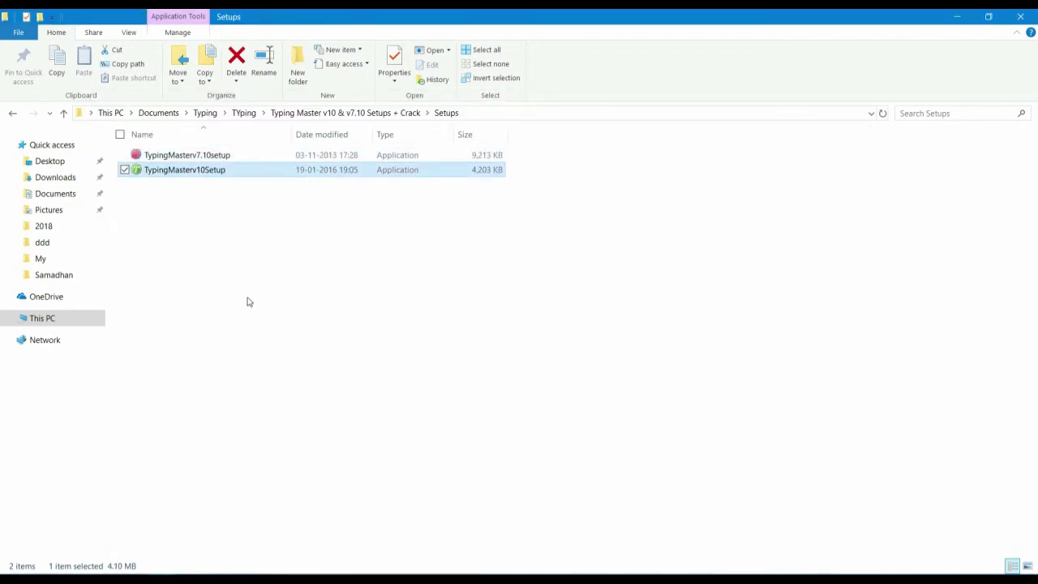
pyautogui.press('Return')
pyautogui.press('Return')
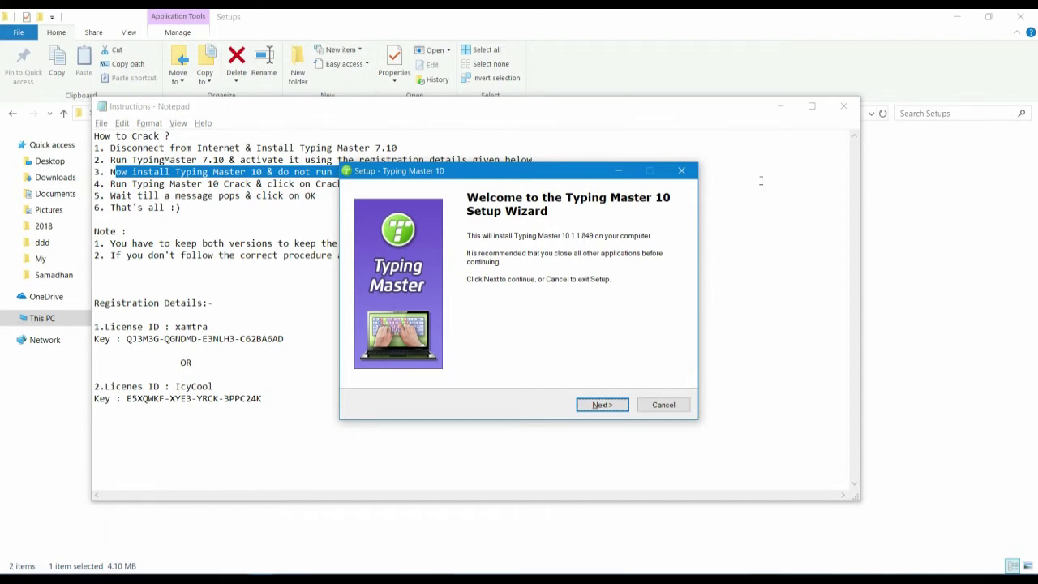
pyautogui.click(779, 109)
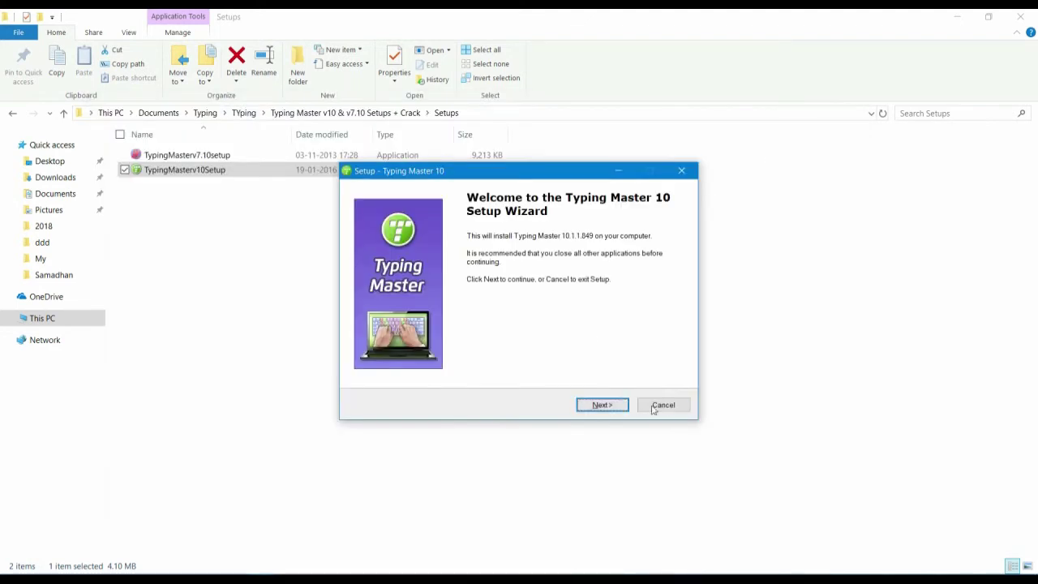
# - Accept the license agreement and install Typing Master 10 in C:\Program Files (x86)\TypingMaster10 with the TypingMaster Start menu folder
pyautogui.click(603, 406)
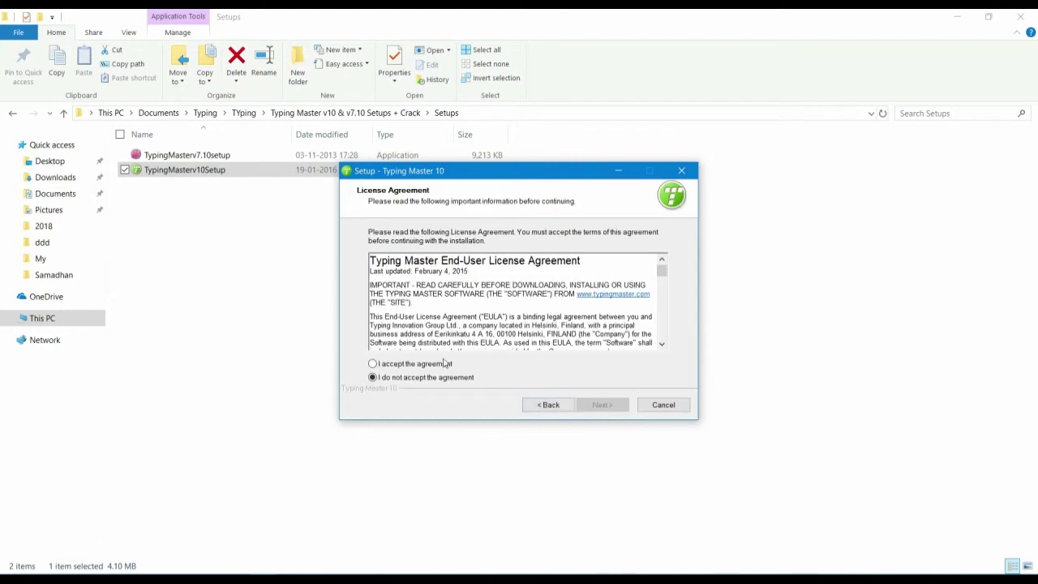
pyautogui.click(427, 366)
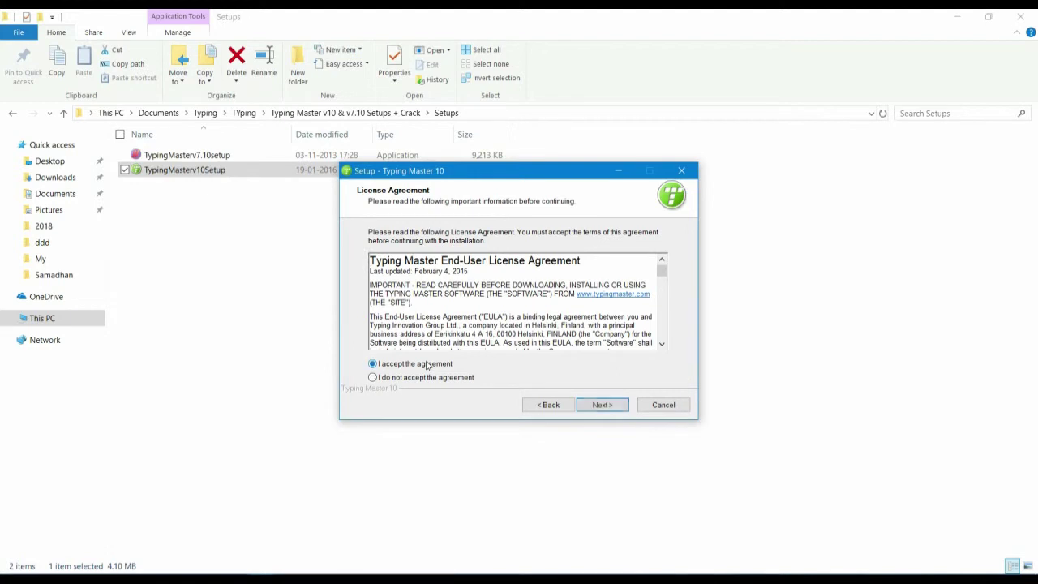
pyautogui.click(603, 406)
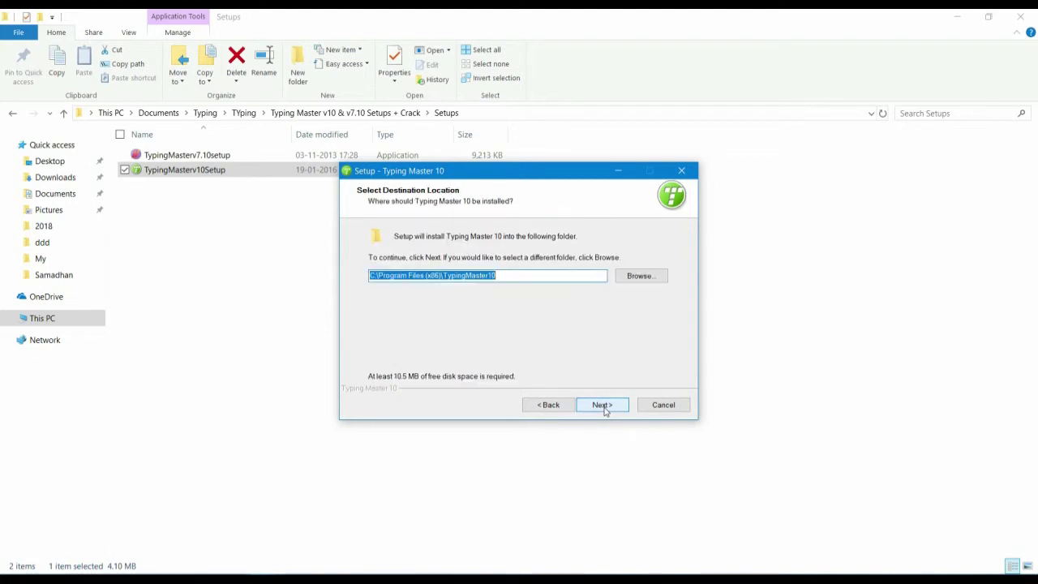
pyautogui.click(603, 407)
pyautogui.click(604, 408)
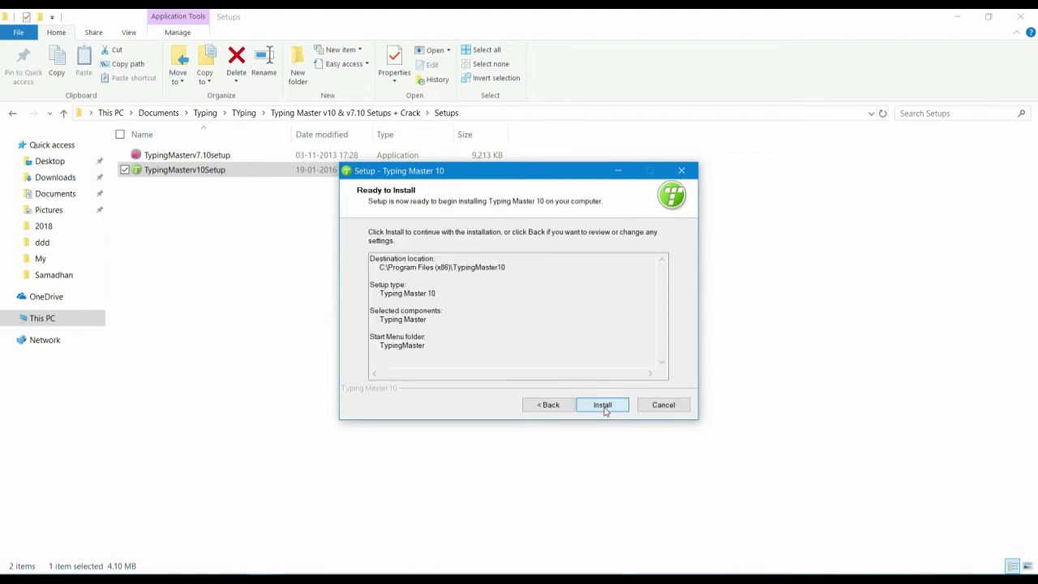
pyautogui.click(602, 405)
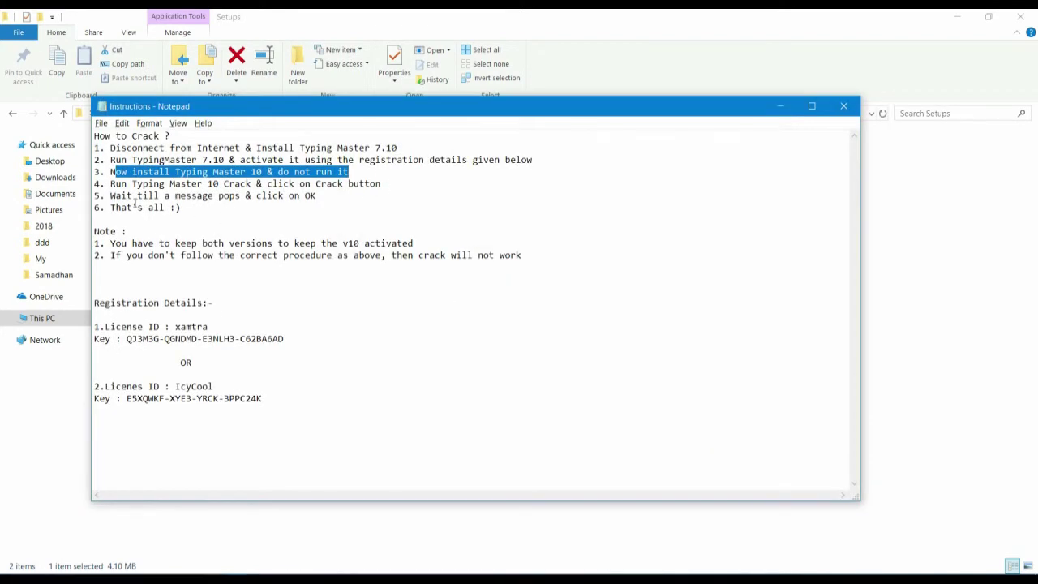
# - Finish the Typing Master 10 setup without launching the program and minimize the browser window showing the thank-you page
pyautogui.click(470, 280)
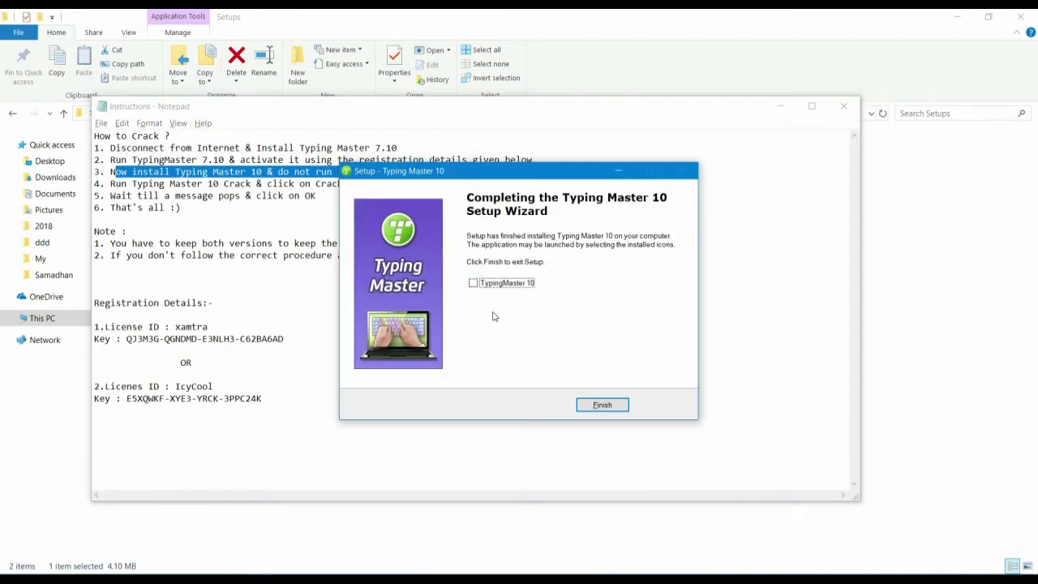
pyautogui.click(601, 406)
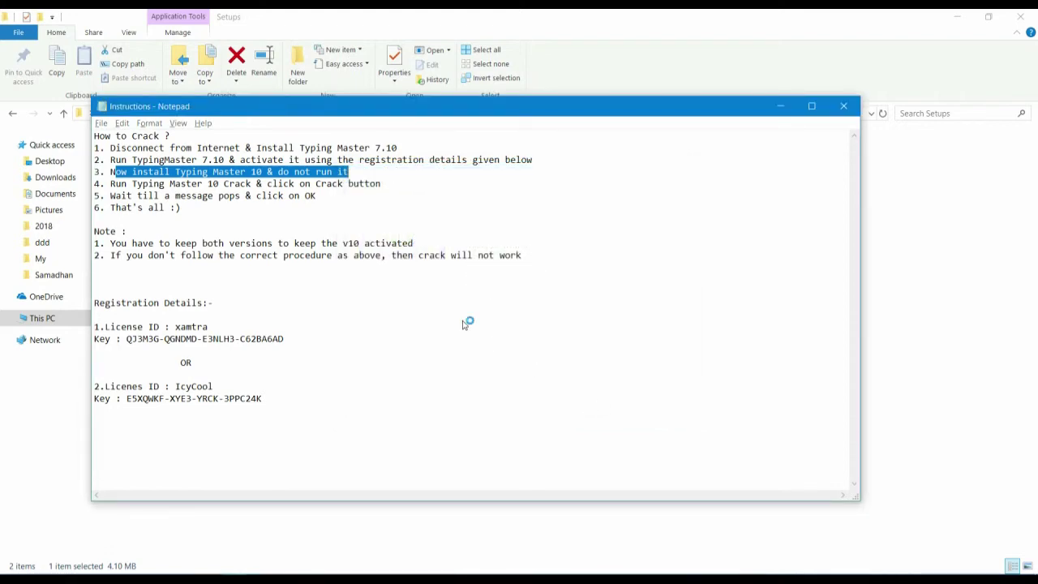
pyautogui.hotkey('alt', 'Tab')
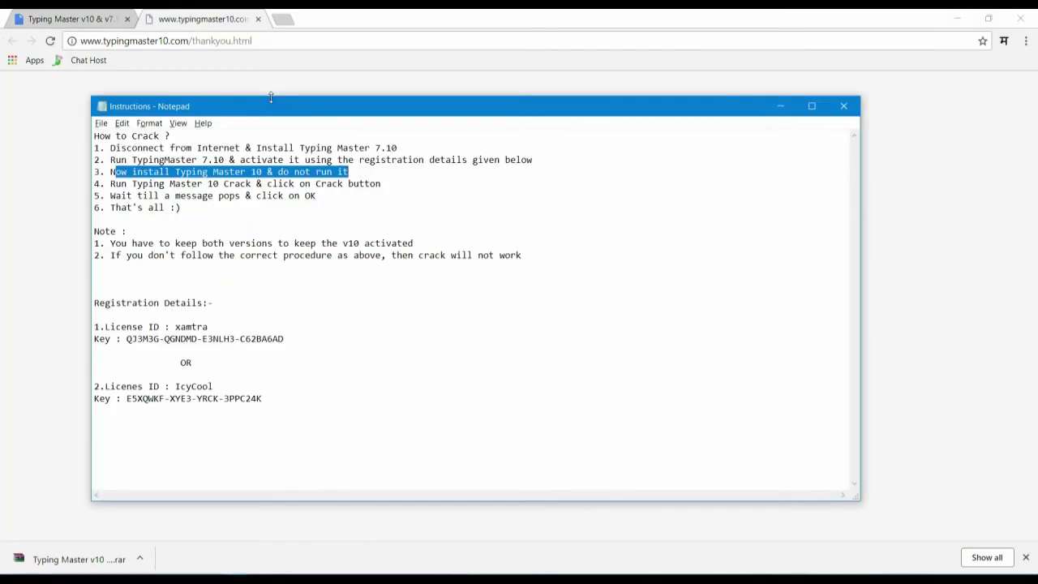
pyautogui.hotkey('alt', 'Tab')
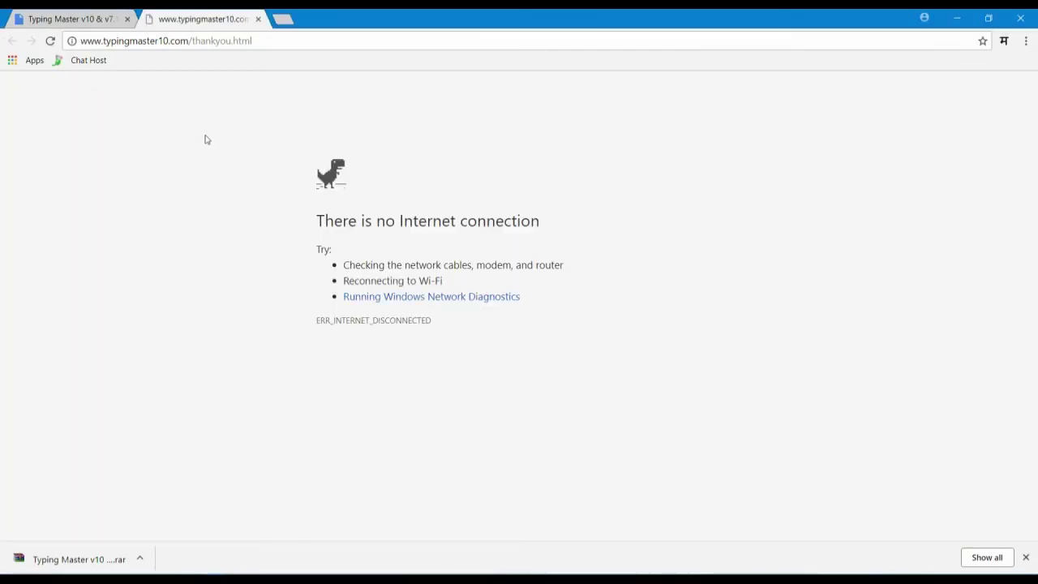
pyautogui.click(954, 19)
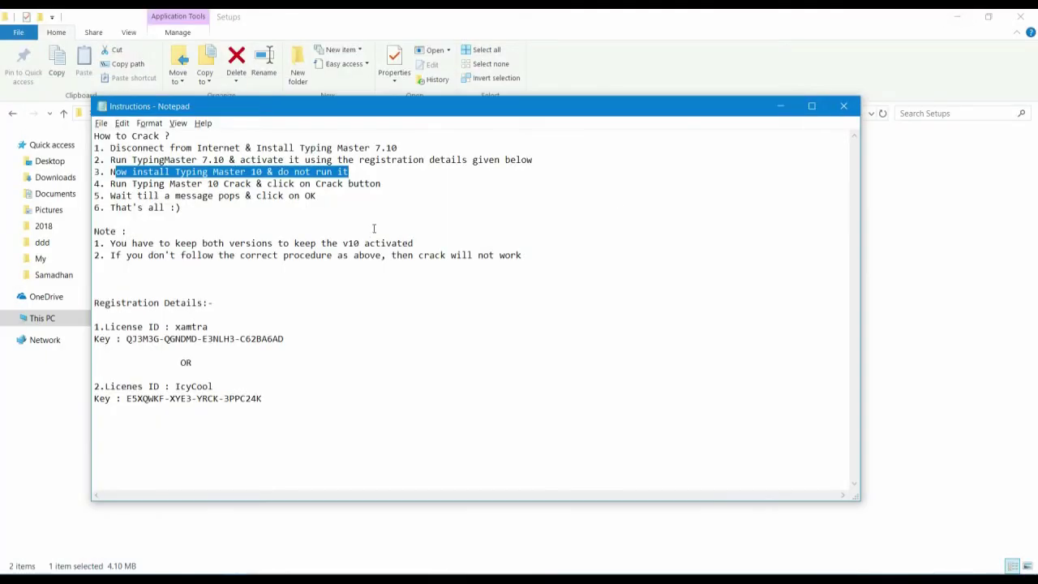
# - Highlight the fourth instruction in the note and run TypingMaster 10 Crack from the Crack folder
pyautogui.click(421, 198)
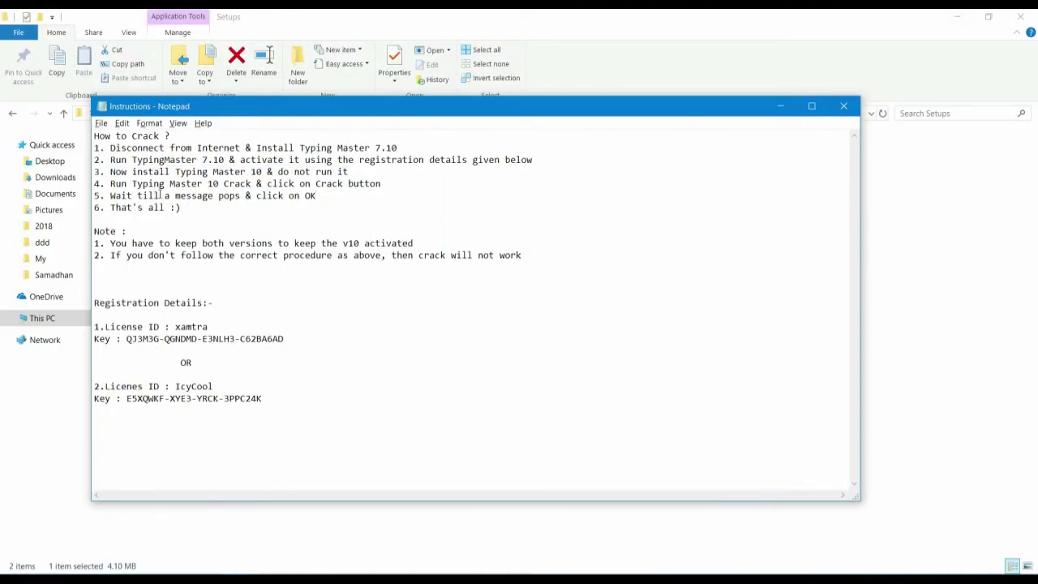
pyautogui.click(110, 183)
pyautogui.moveTo(110, 184); pyautogui.dragTo(380, 183)
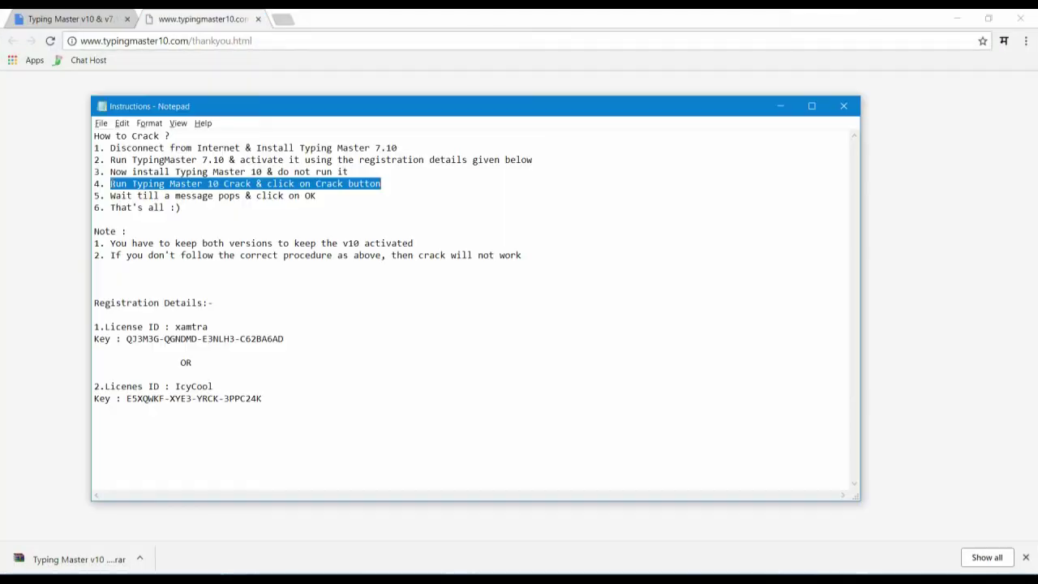
pyautogui.hotkey('alt', 'Tab')
pyautogui.press('Tab')
pyautogui.hotkey('alt', 'Up')
pyautogui.press('Up')
pyautogui.press('Return')
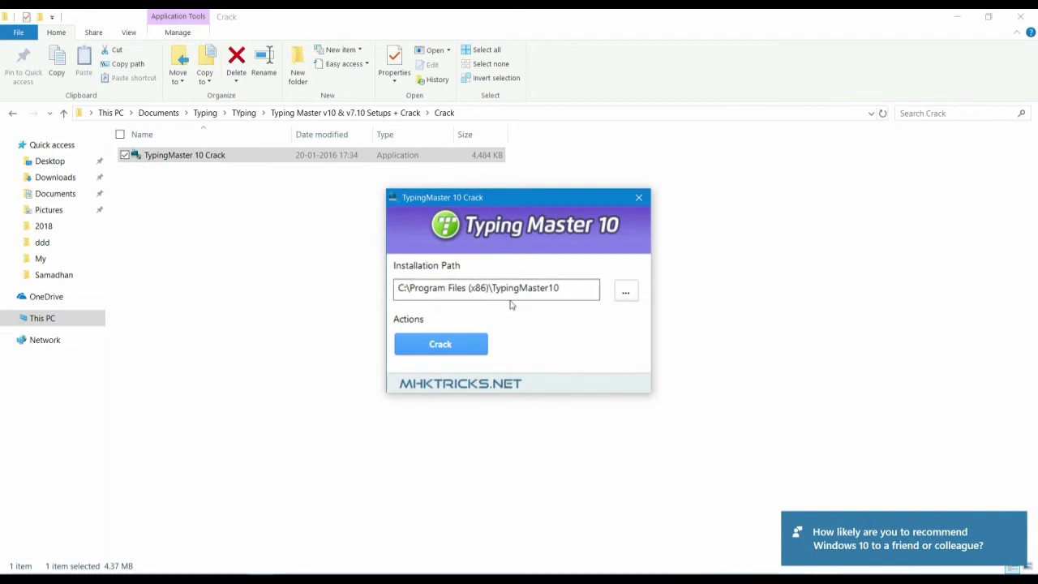
# - Apply the crack to the installation path C:\Program Files (x86)\TypingMaster10, acknowledging its two preparation notices
pyautogui.click(438, 345)
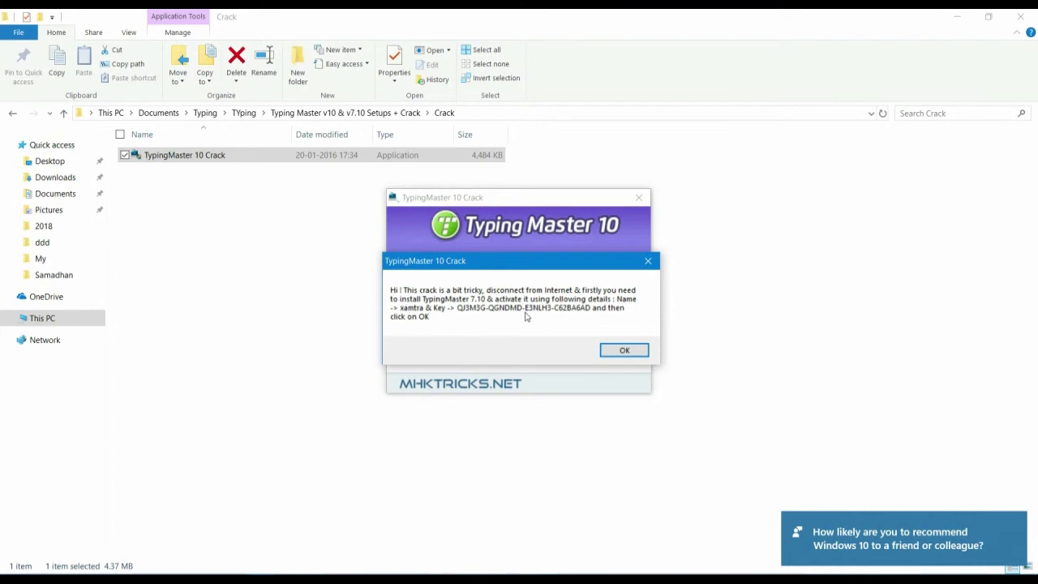
pyautogui.click(621, 351)
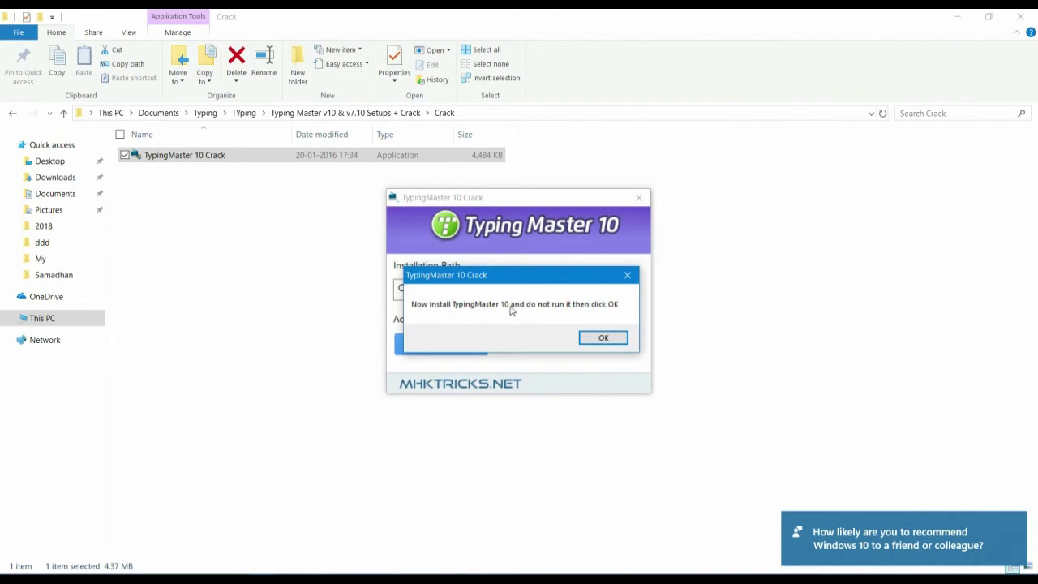
pyautogui.click(600, 339)
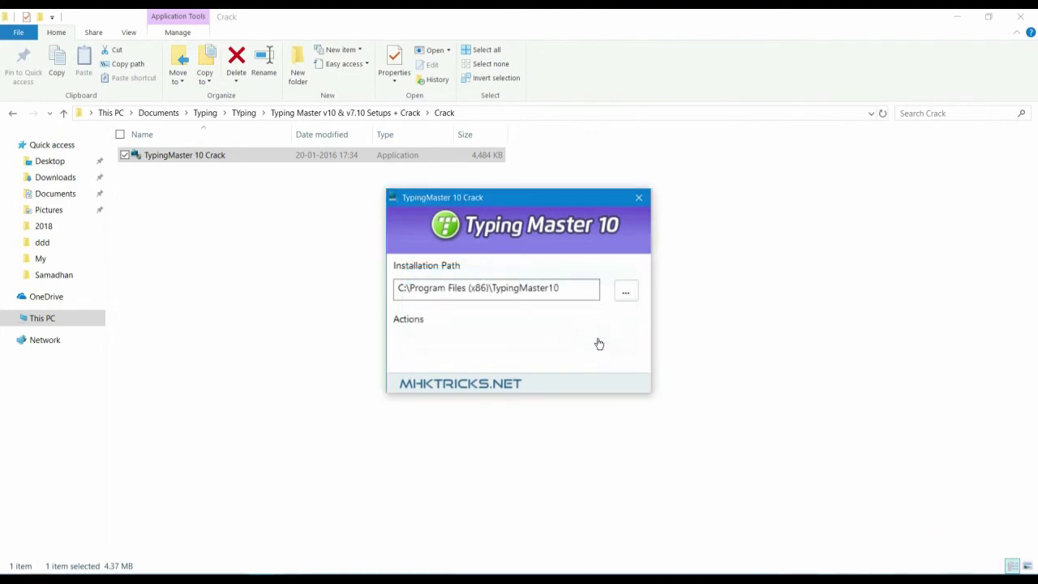
pyautogui.click(404, 327)
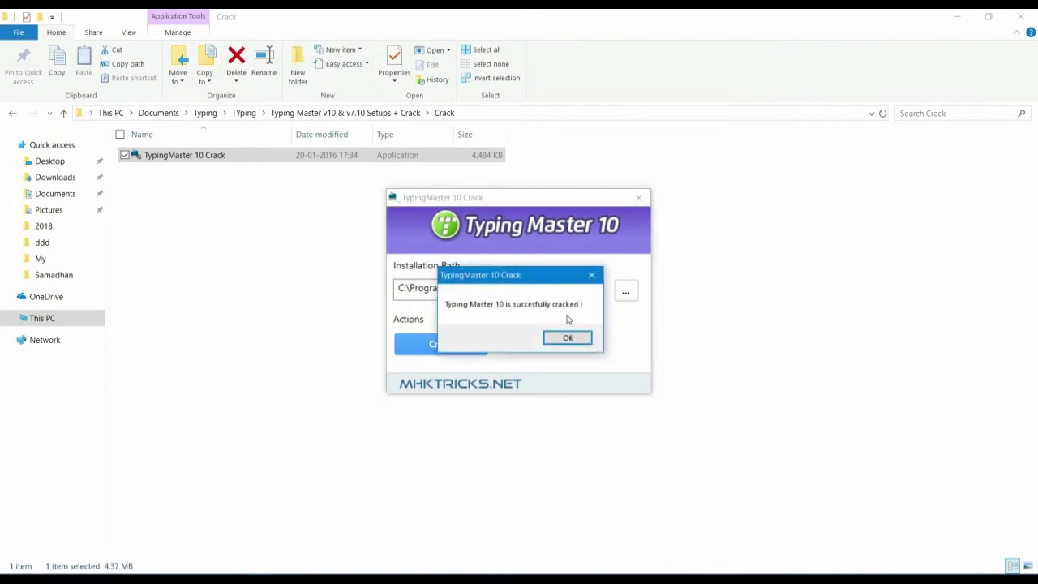
# - Acknowledge the crack's completion notice, then close the browser window it opens and the TypingMaster 10 Crack tool
pyautogui.click(573, 339)
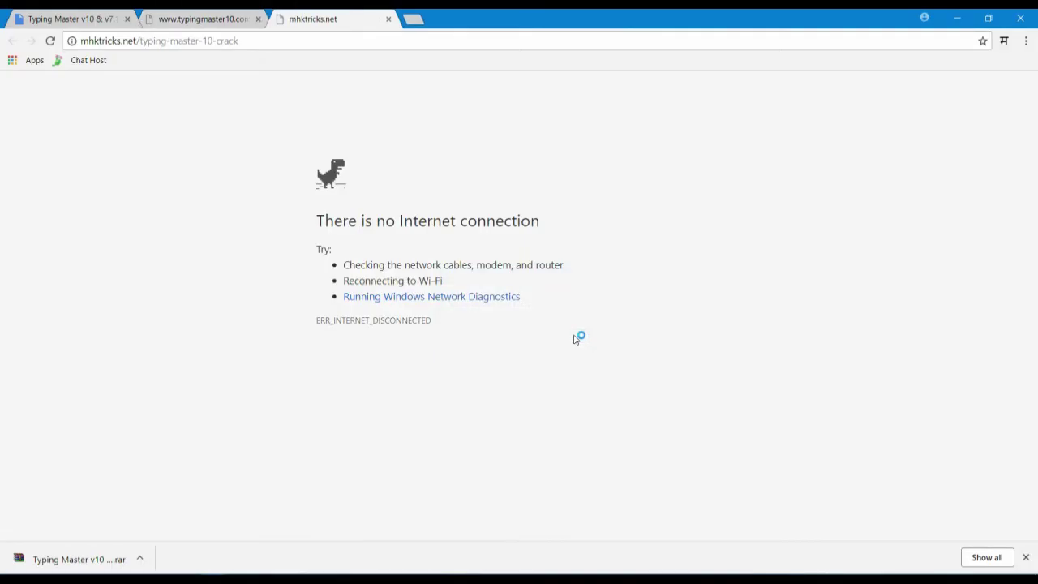
pyautogui.click(1019, 18)
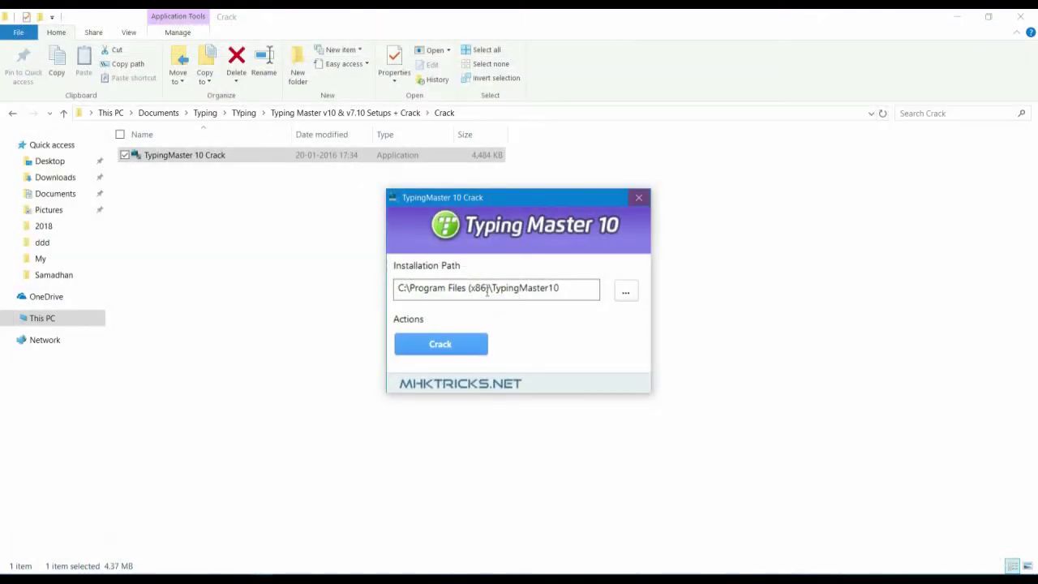
pyautogui.click(639, 198)
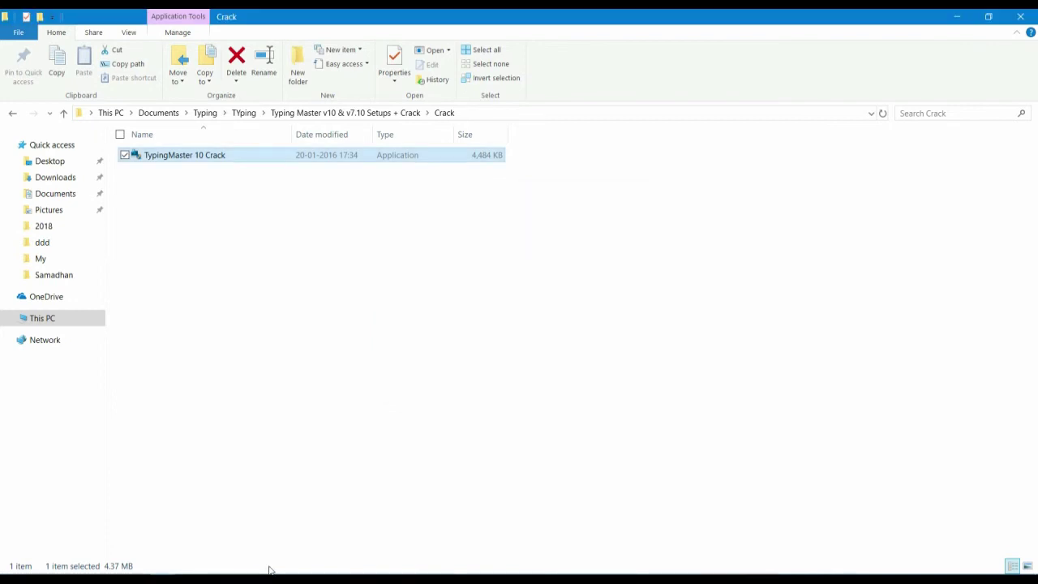
# - Review the fifth and sixth instructions in the Instructions note, then close it and return to the parent folder of Crack
pyautogui.moveTo(237, 578)
pyautogui.click(300, 535)
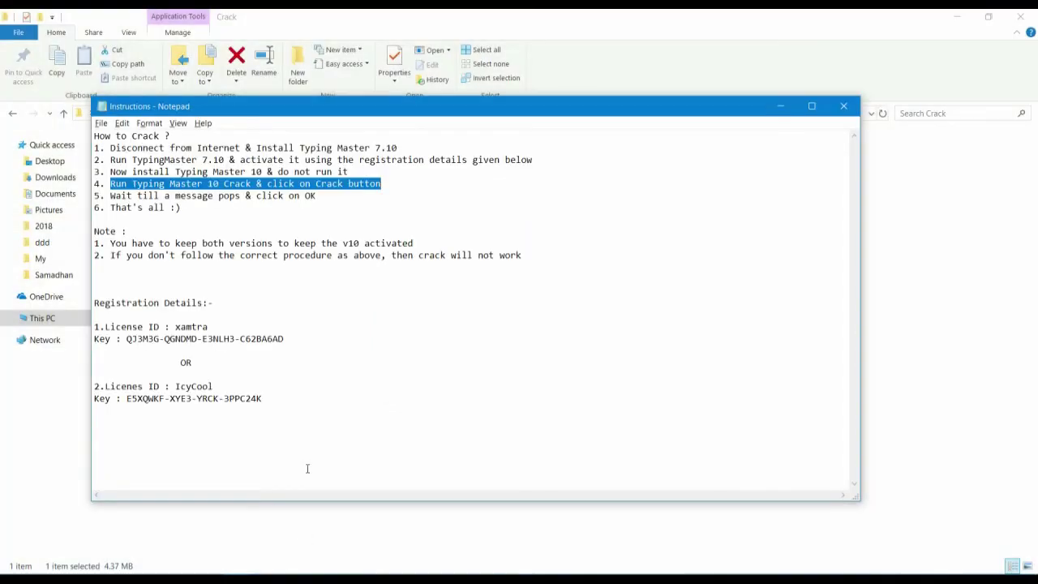
pyautogui.click(191, 199)
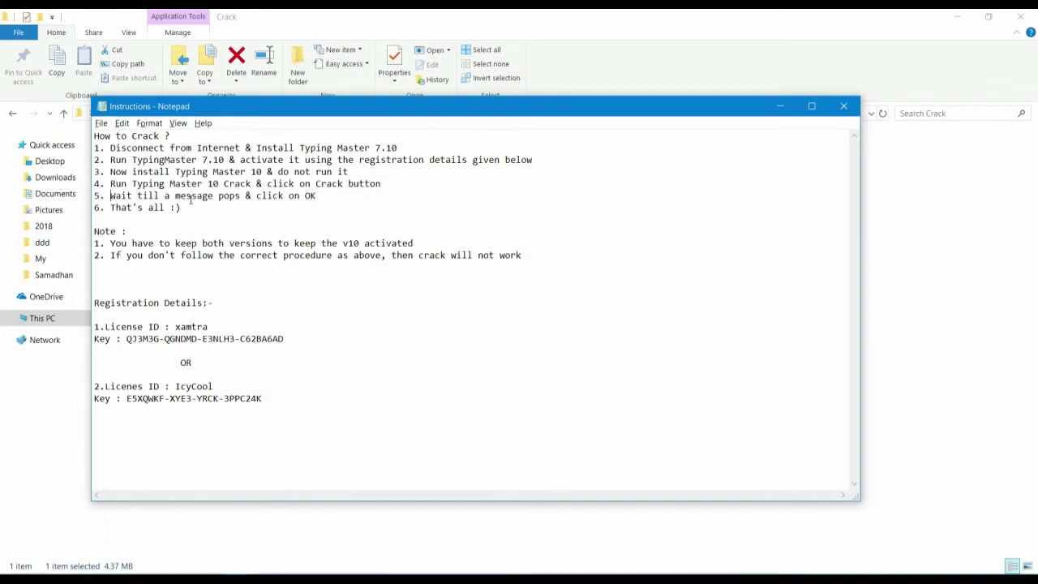
pyautogui.hotkey('ctrl', 'Left')
pyautogui.hotkey('ctrl', 'Left')
pyautogui.hotkey('ctrl', 'Left')
pyautogui.hotkey('ctrl', 'shift', 'Right')
pyautogui.hotkey('ctrl', 'shift', 'Right')
pyautogui.hotkey('ctrl', 'shift', 'Right')
pyautogui.hotkey('ctrl', 'shift', 'Right')
pyautogui.hotkey('ctrl', 'shift', 'Right')
pyautogui.hotkey('ctrl', 'shift', 'Right')
pyautogui.hotkey('shift', 'Right')
pyautogui.hotkey('shift', 'Right')
pyautogui.hotkey('shift', 'Right')
pyautogui.hotkey('shift', 'Right')
pyautogui.hotkey('shift', 'Right')
pyautogui.hotkey('shift', 'Right')
pyautogui.hotkey('shift', 'Right')
pyautogui.hotkey('shift', 'Right')
pyautogui.hotkey('shift', 'Right')
pyautogui.hotkey('shift', 'Right')
pyautogui.press('Right')
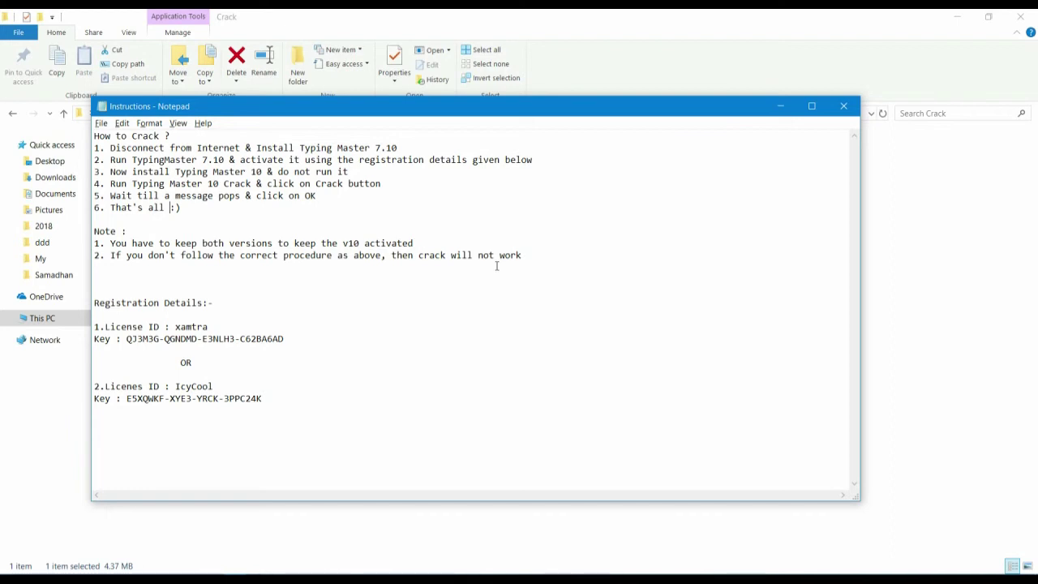
pyautogui.click(839, 108)
pyautogui.press('BackSpace')
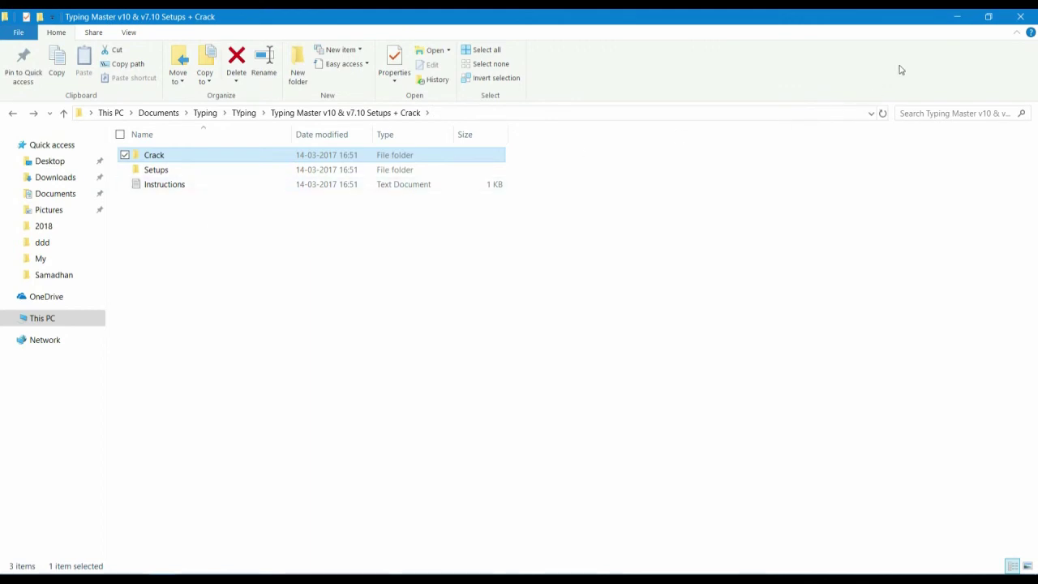
# - Launch Typing Master 10 without importing students from TypingMaster 7 and enter a name for the new user
pyautogui.press('super')
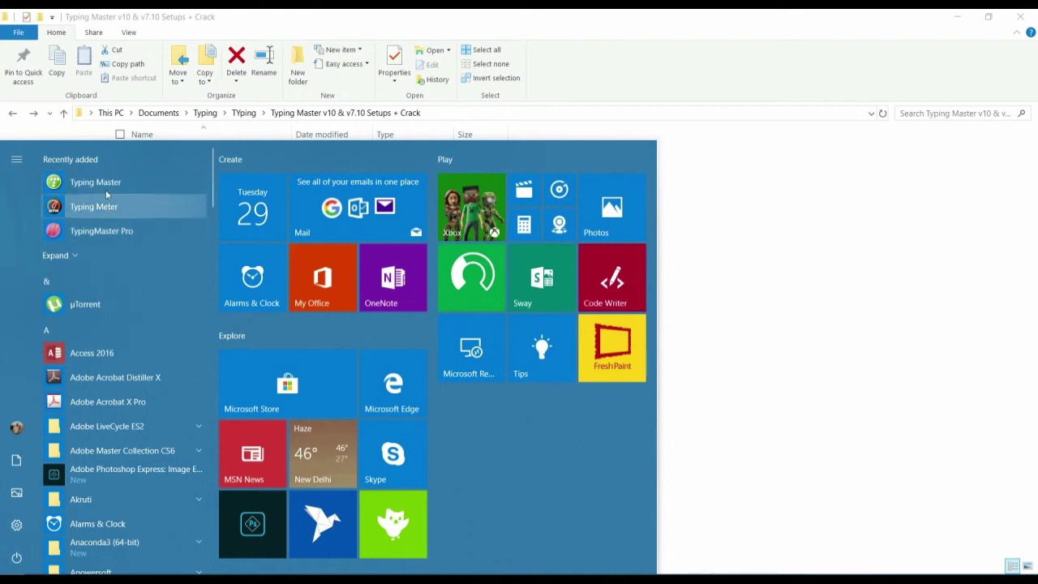
pyautogui.click(96, 182)
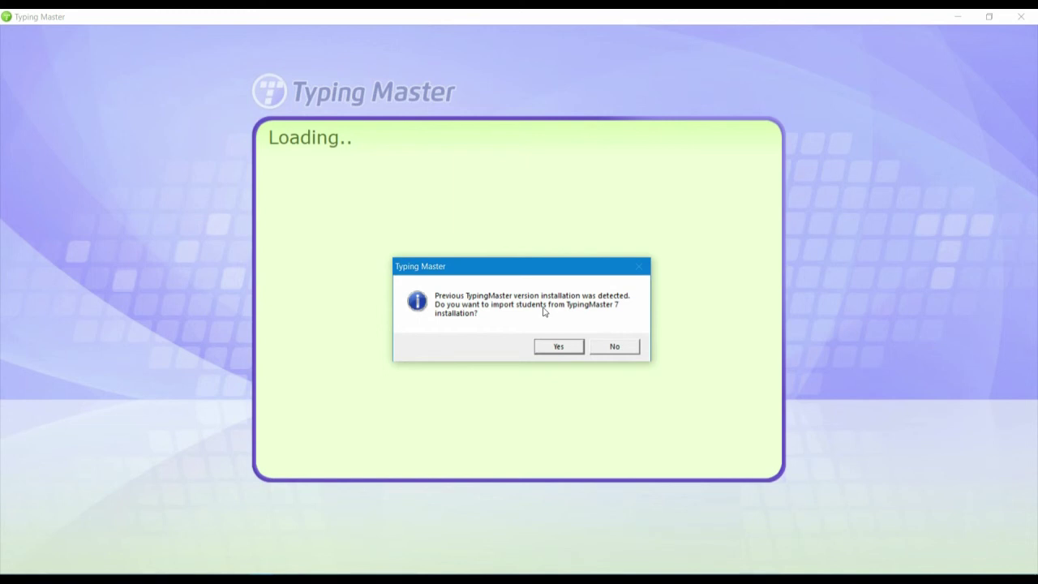
pyautogui.click(614, 349)
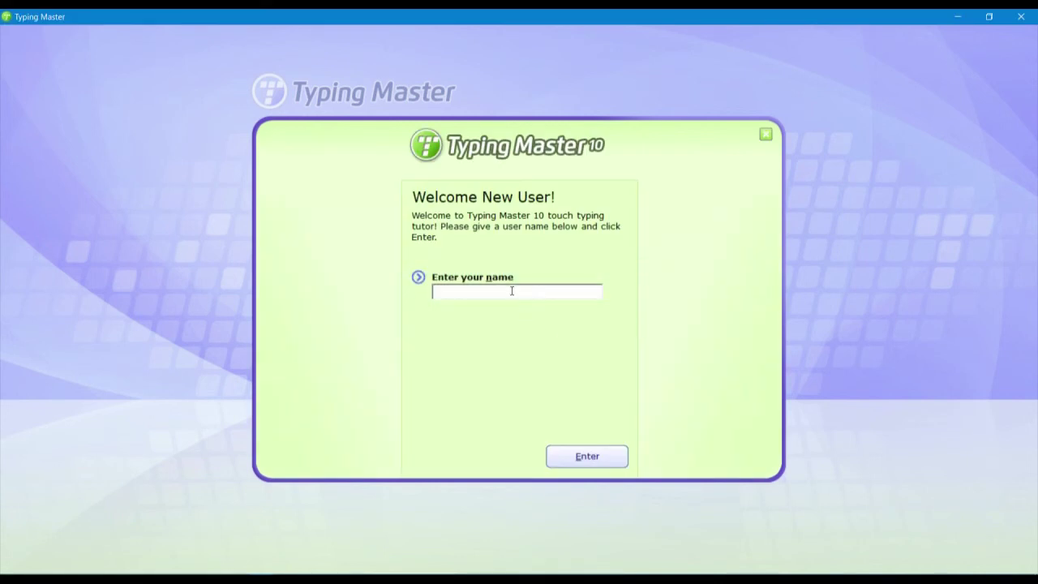
pyautogui.write('SRG')
pyautogui.click(591, 462)
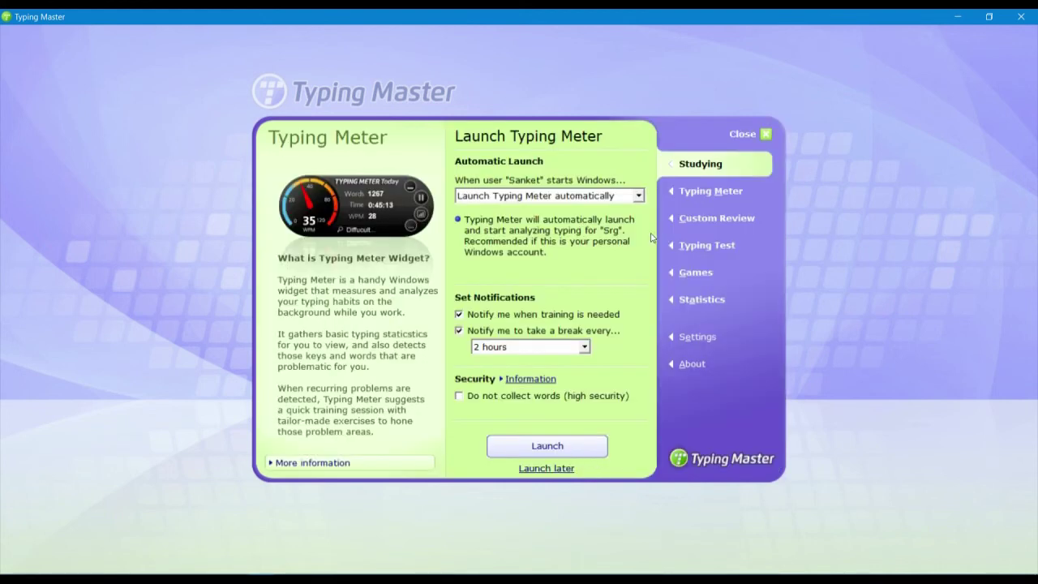